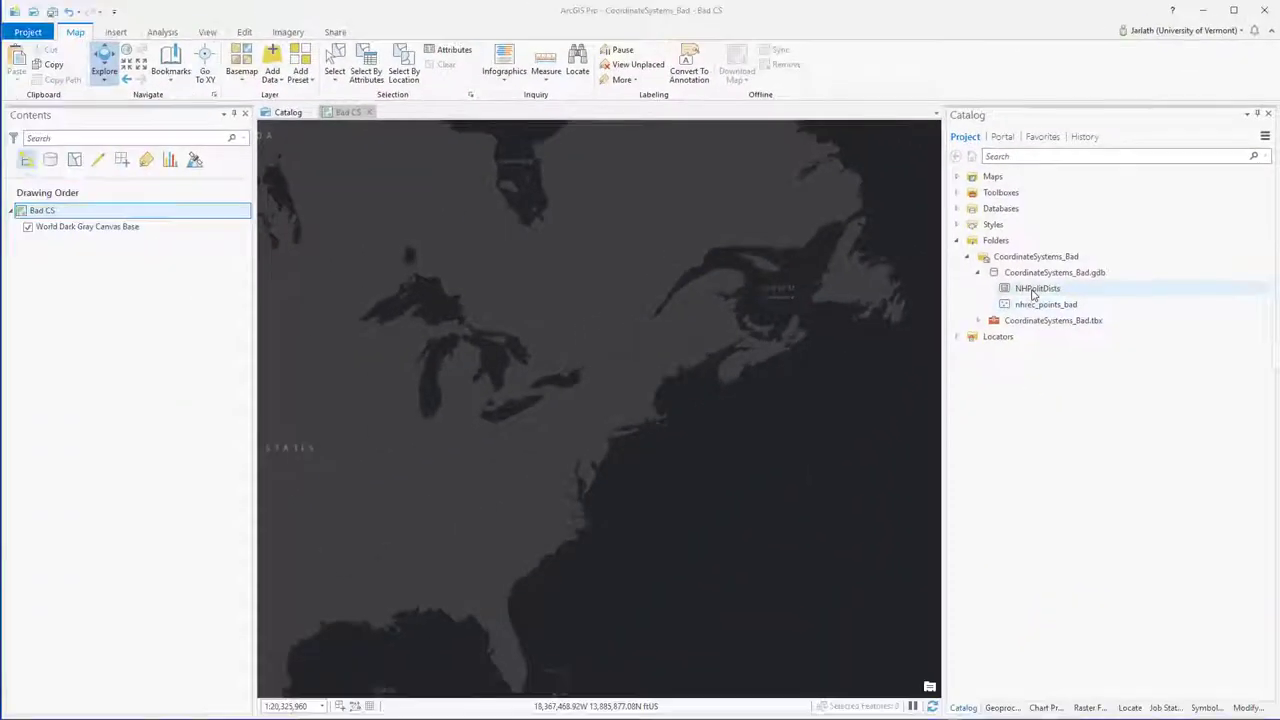
- Add NHPolitDists to the map and set Bad CS to NAD 1983 StatePlane New Hampshire FIPS 2800 Feet
right_click(731, 405)
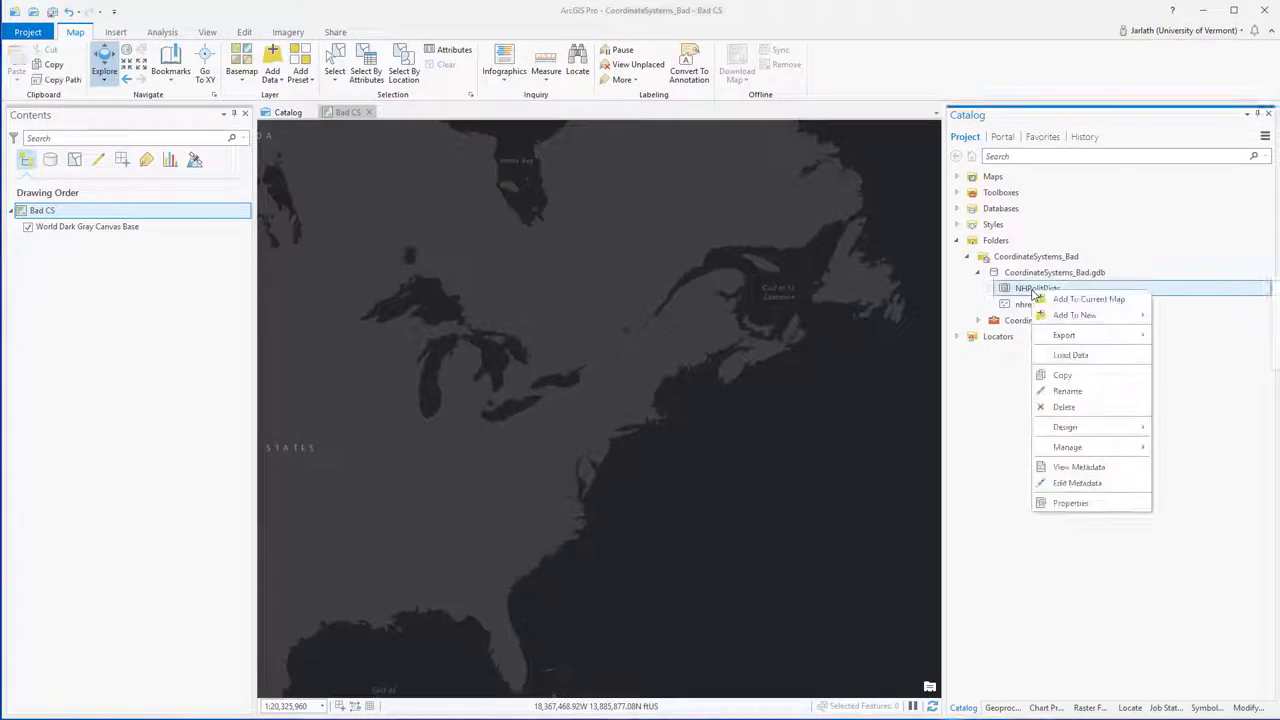
click(1060, 300)
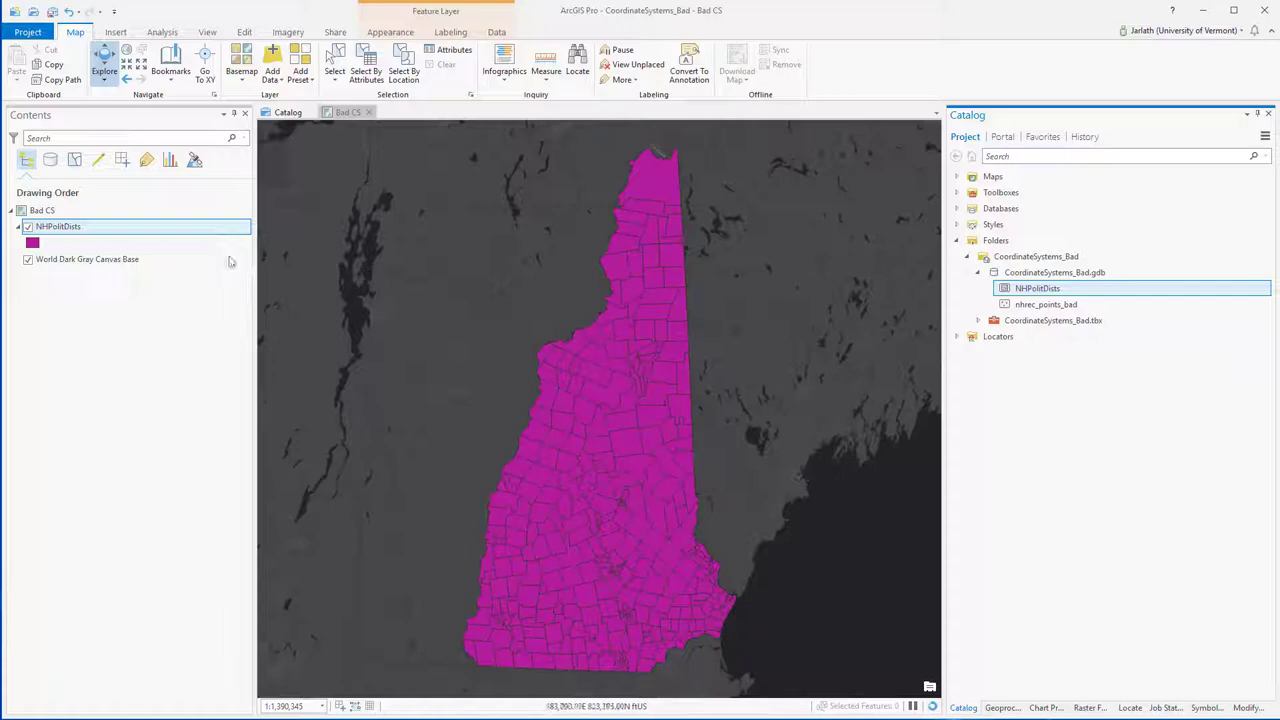
right_click(64, 211)
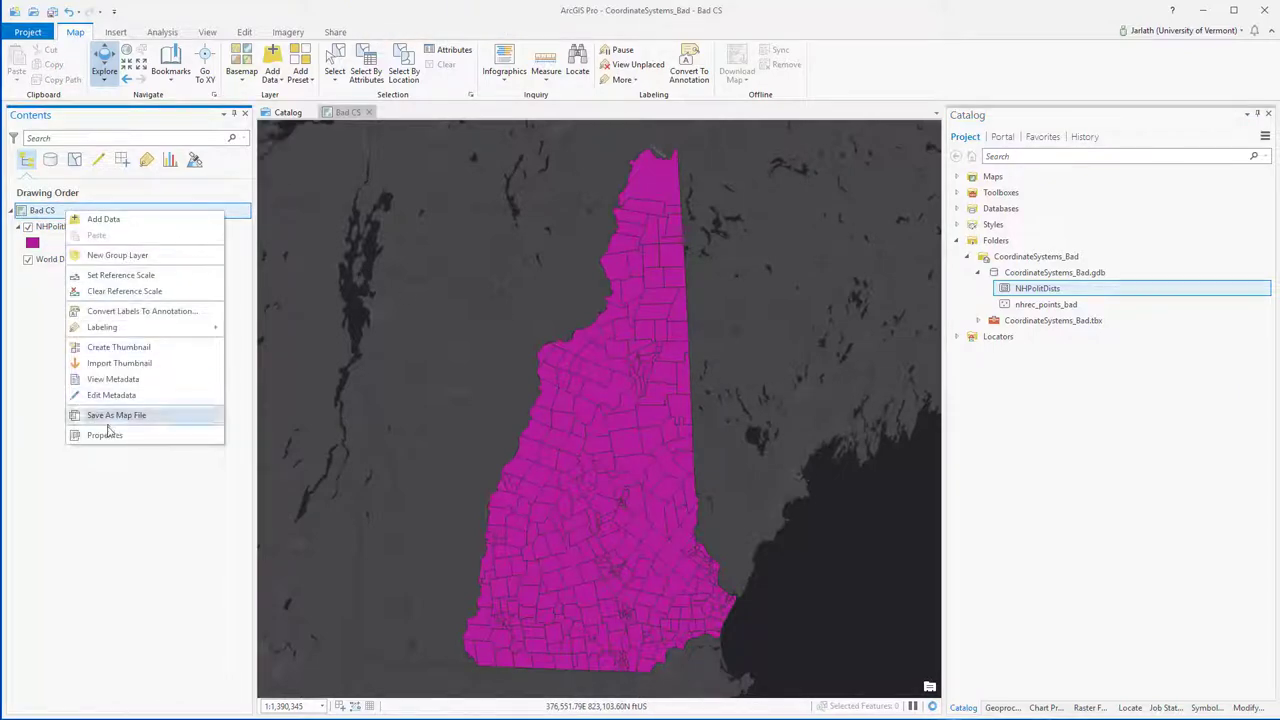
click(105, 434)
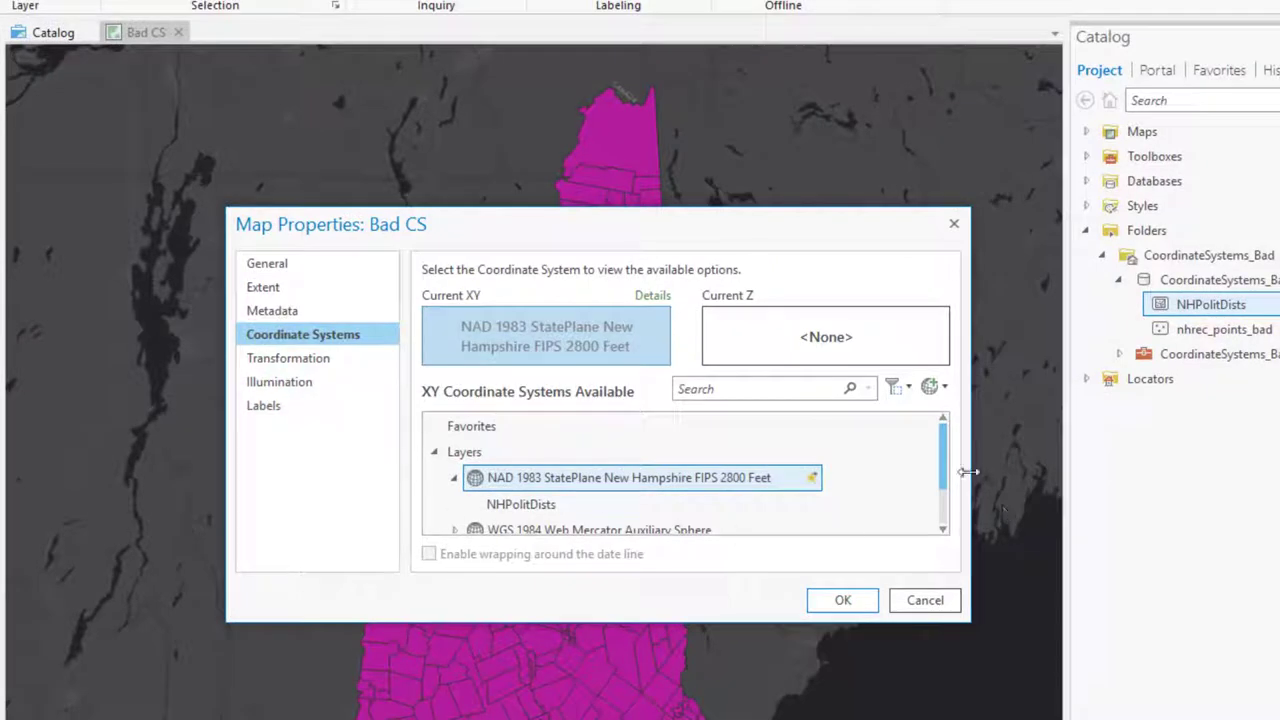
drag(940, 466, 941, 476)
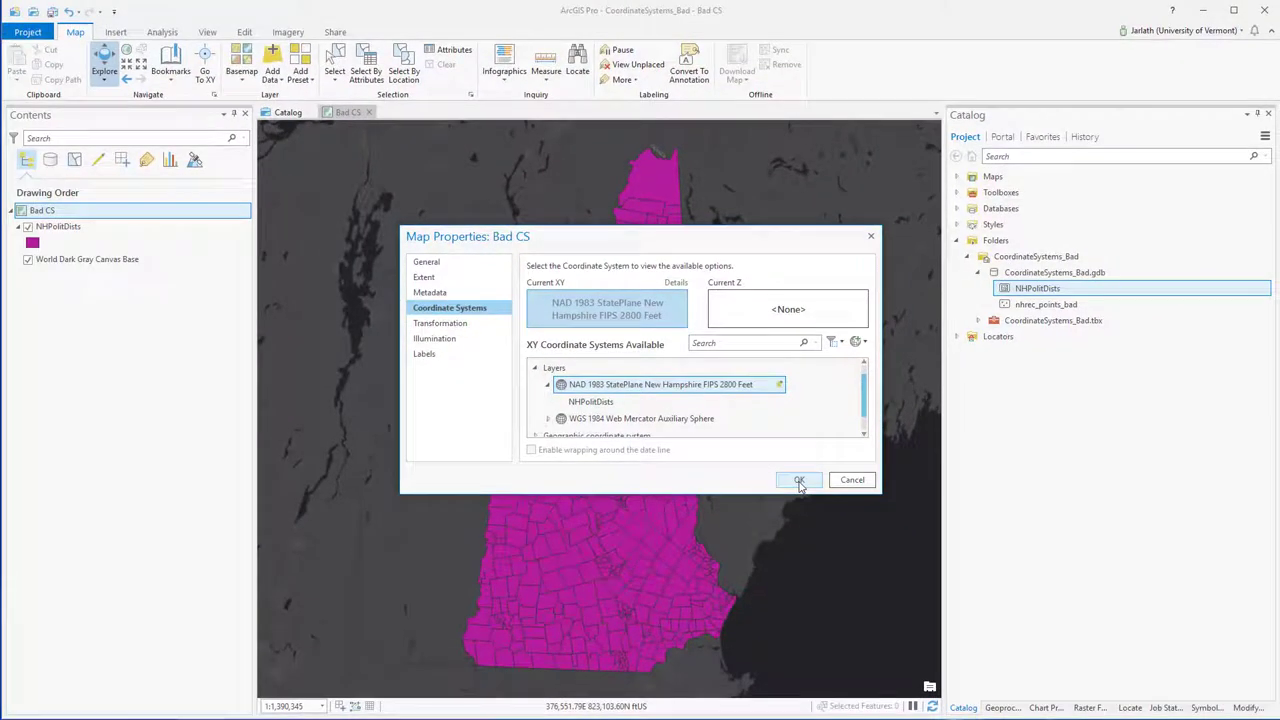
click(799, 481)
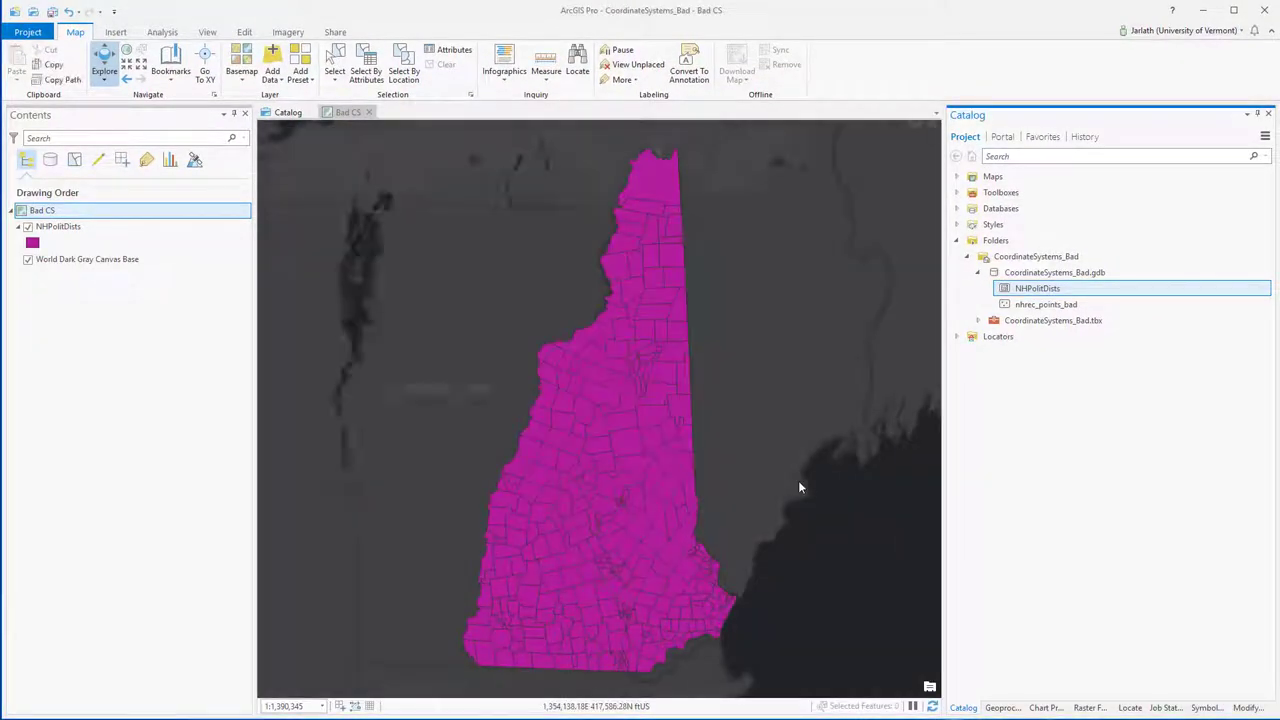
- Add nhrec_points_bad to the map and zoom to its points near the Gulf of St. Lawrence
right_click(1025, 305)
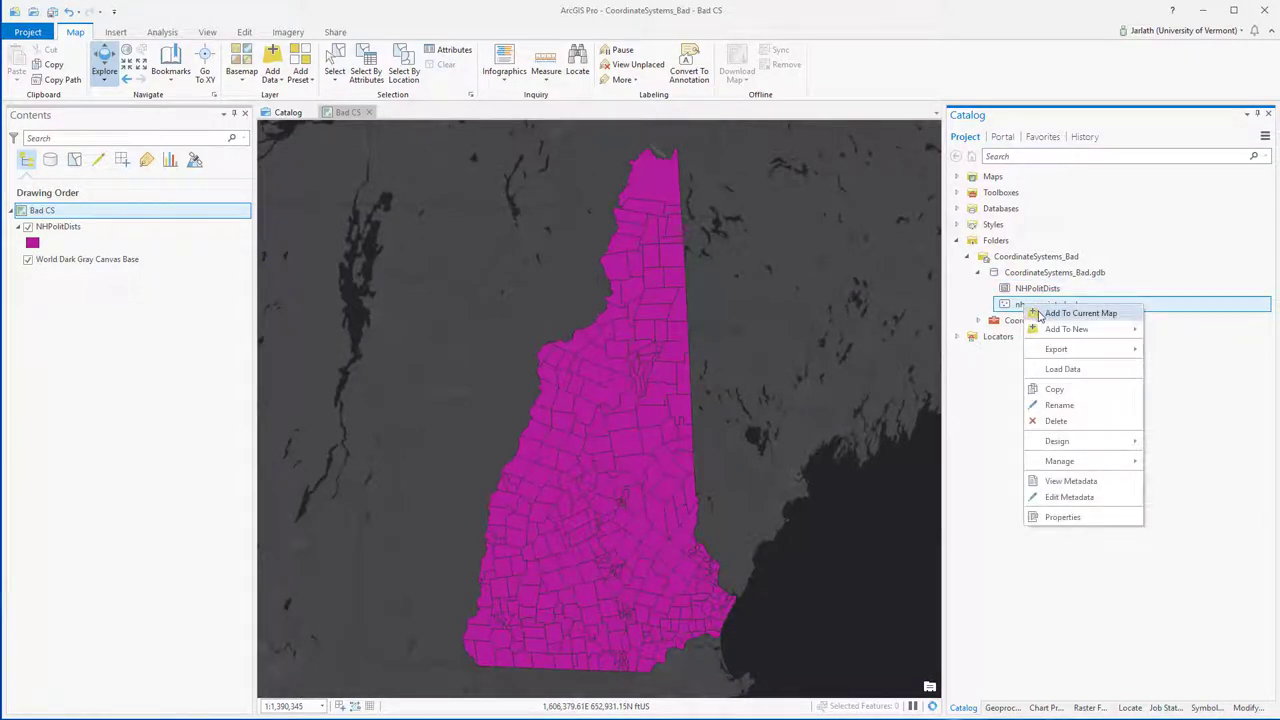
click(1040, 314)
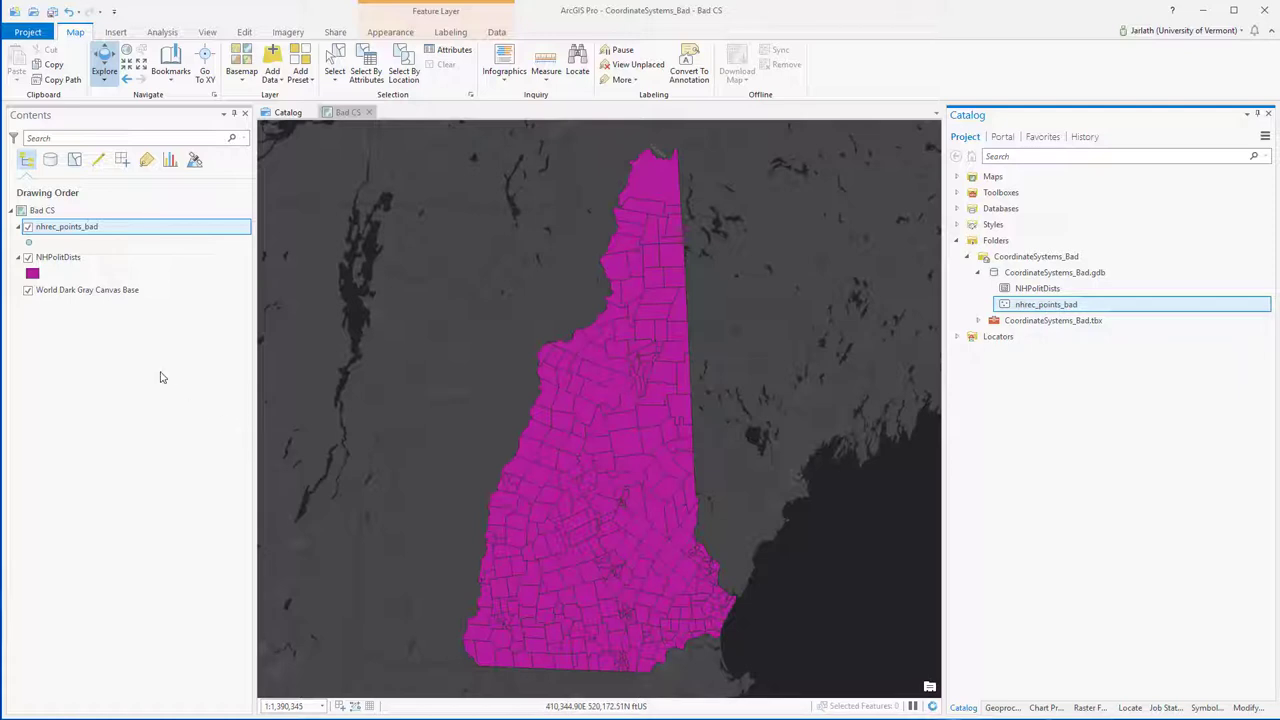
right_click(100, 228)
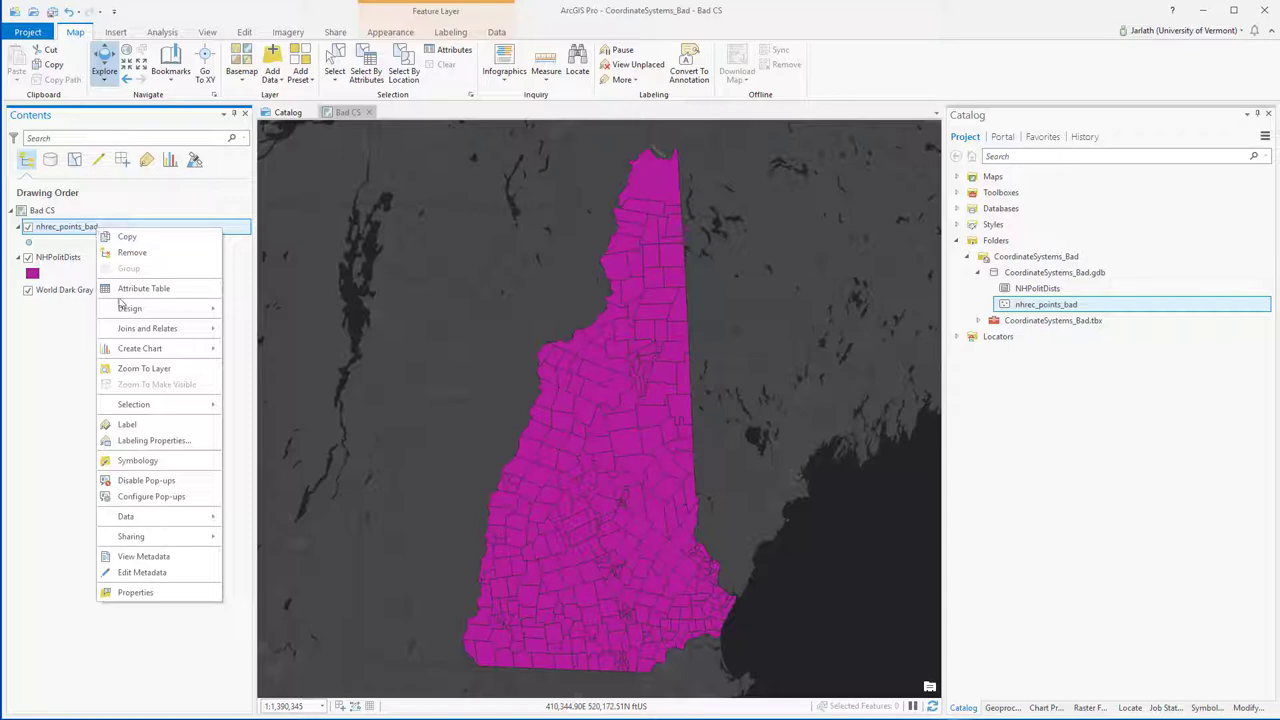
click(126, 369)
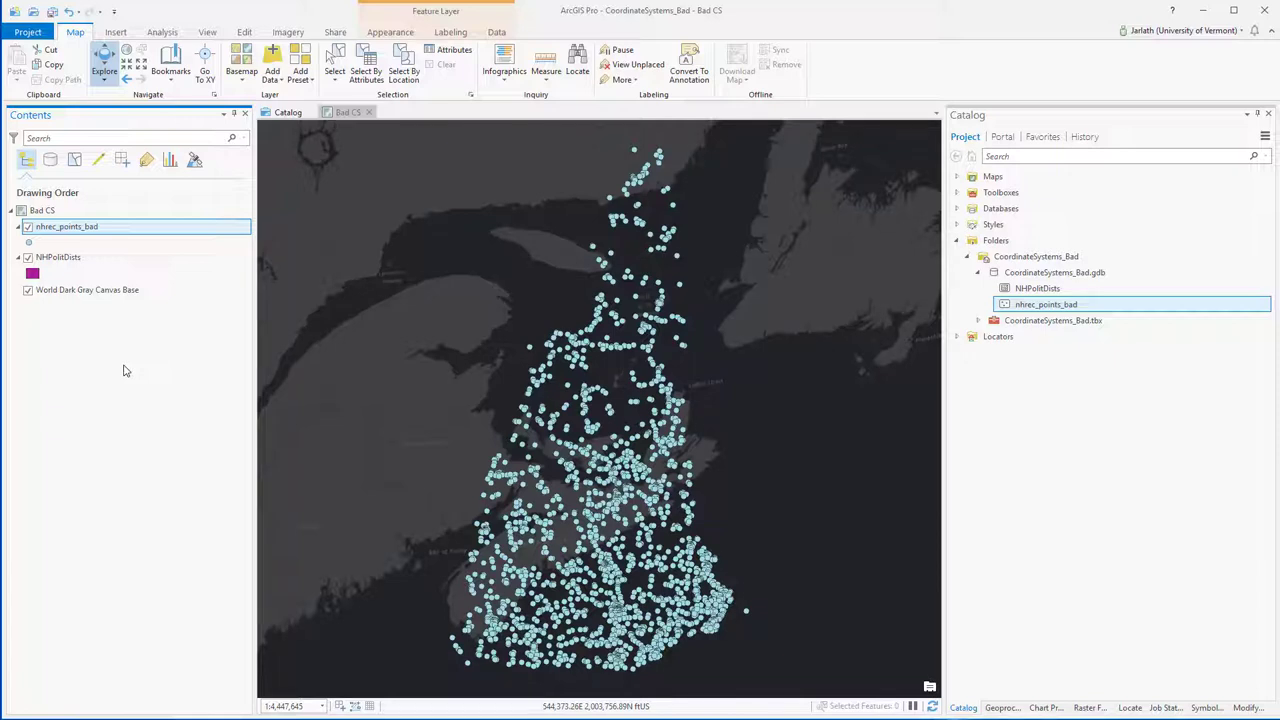
- Inspect nhrec_points_bad's Source spatial reference: StatePlane New Hampshire FIPS 2800, meters, WKID 32110
right_click(86, 230)
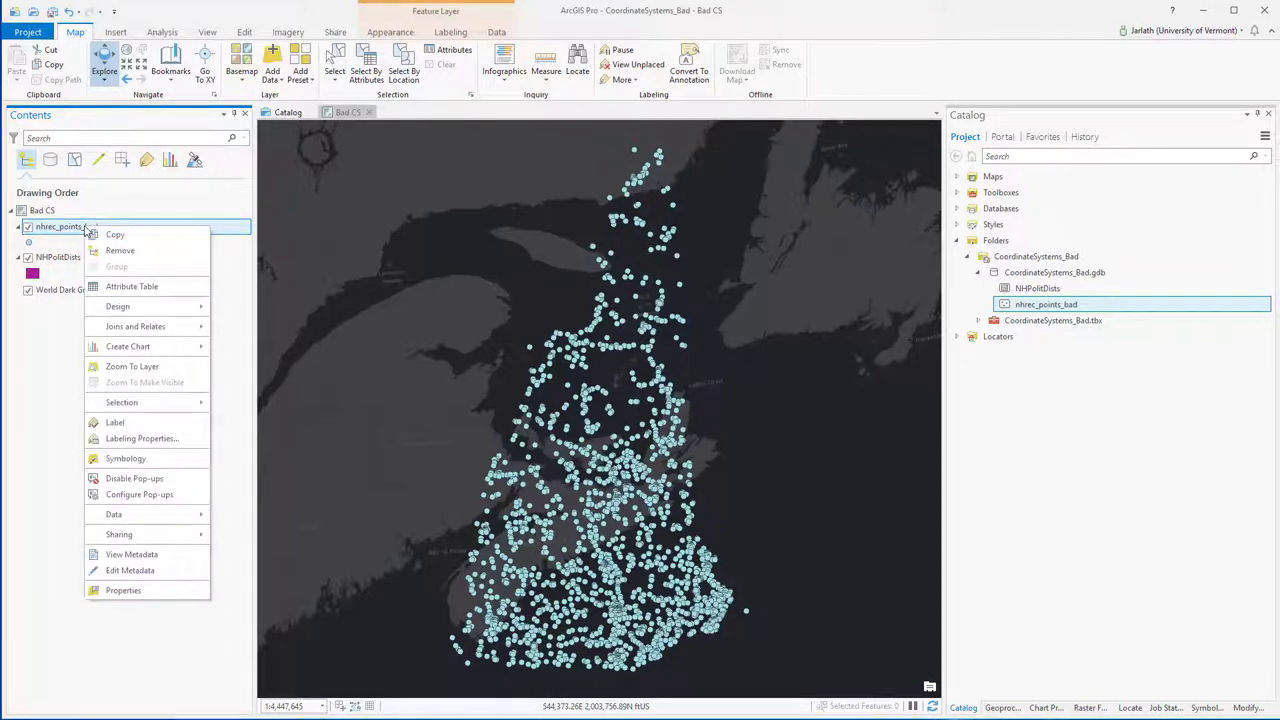
click(121, 591)
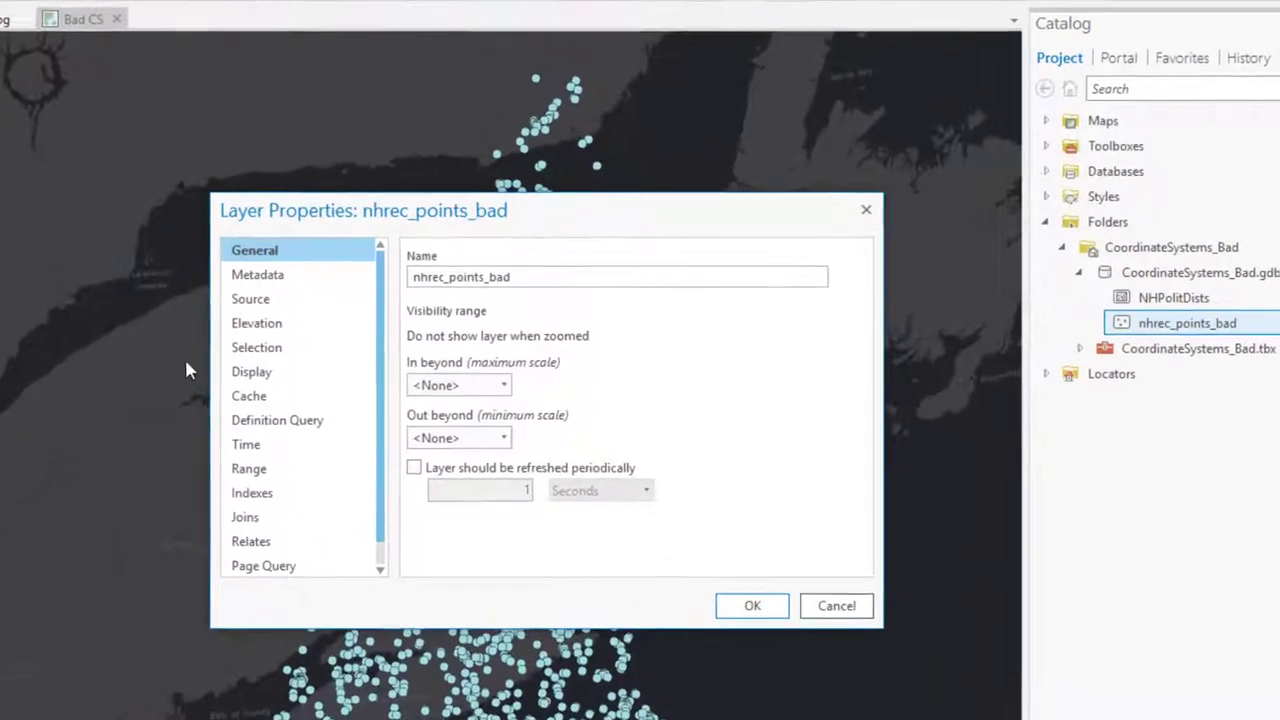
click(249, 304)
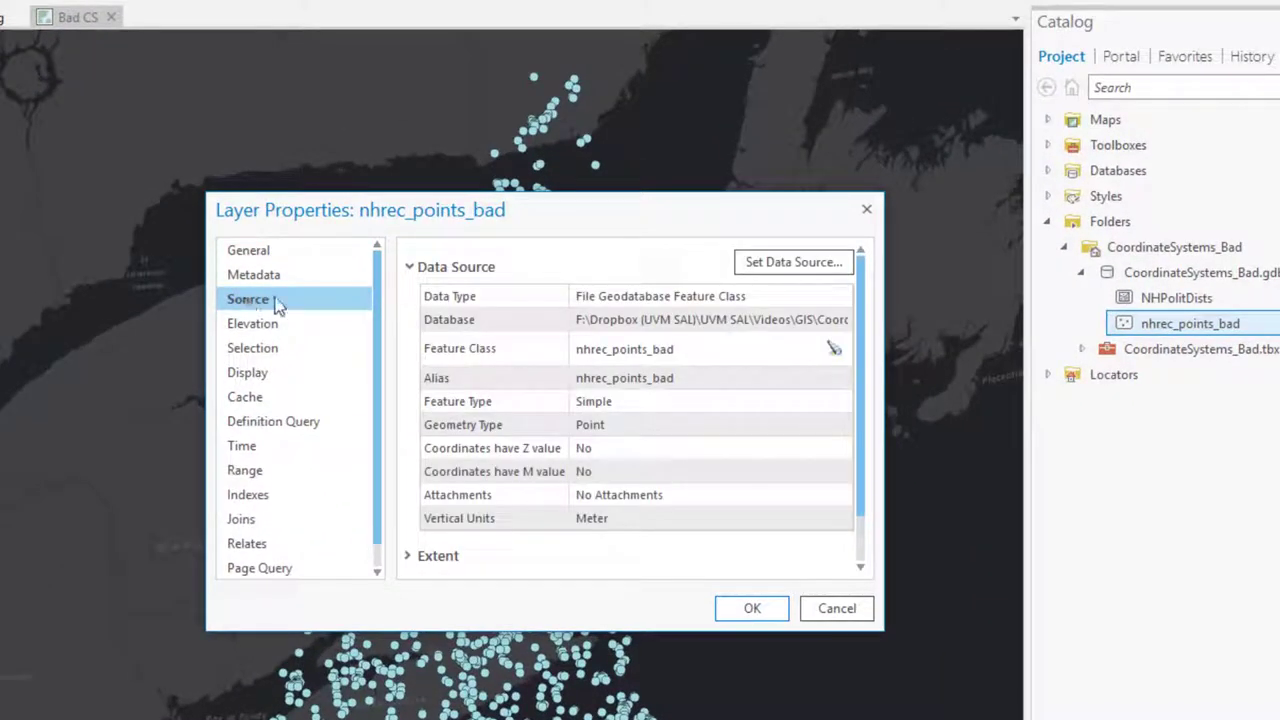
scroll(523, 372, down, 1)
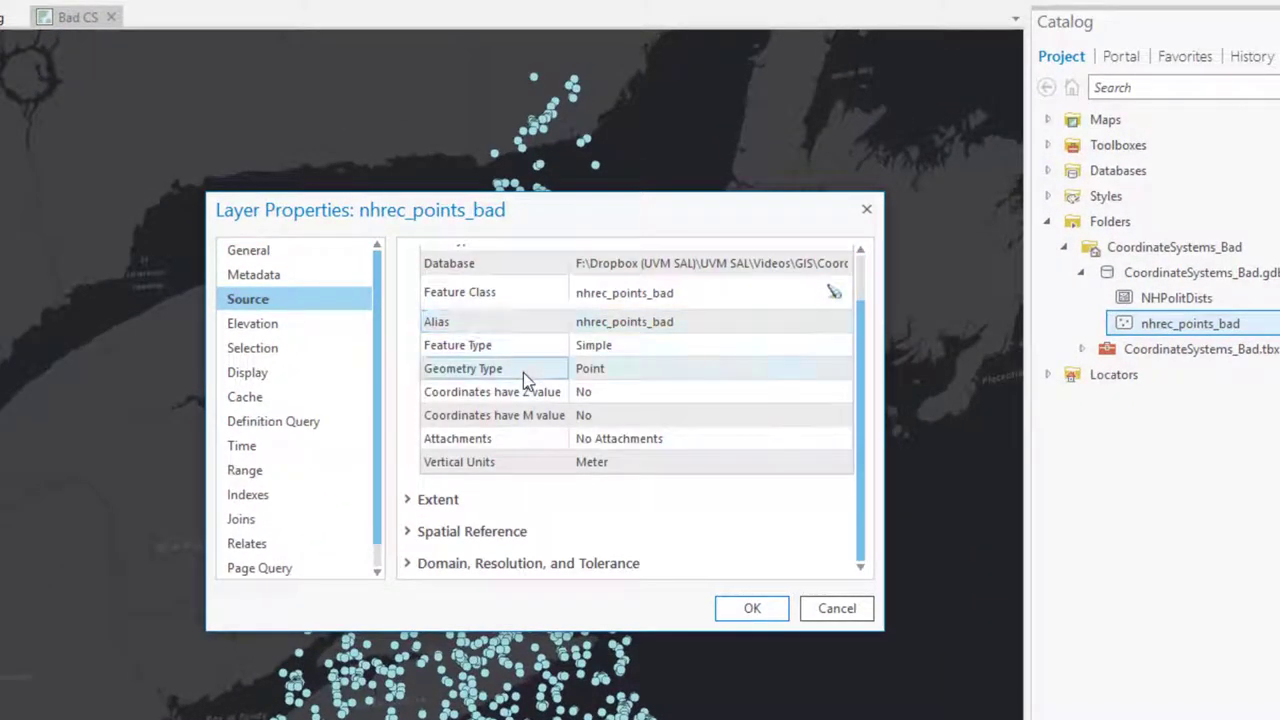
click(409, 532)
scroll(585, 488, down, 2)
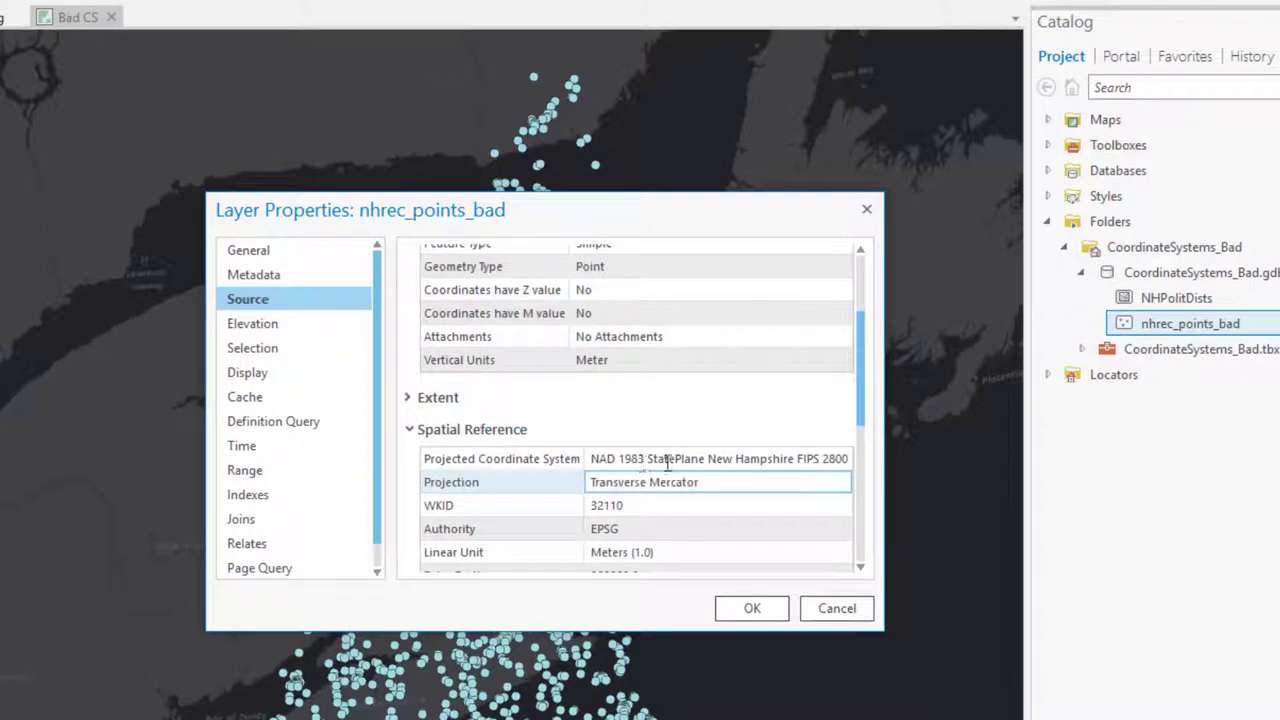
scroll(728, 486, down, 5)
scroll(745, 515, up, 3)
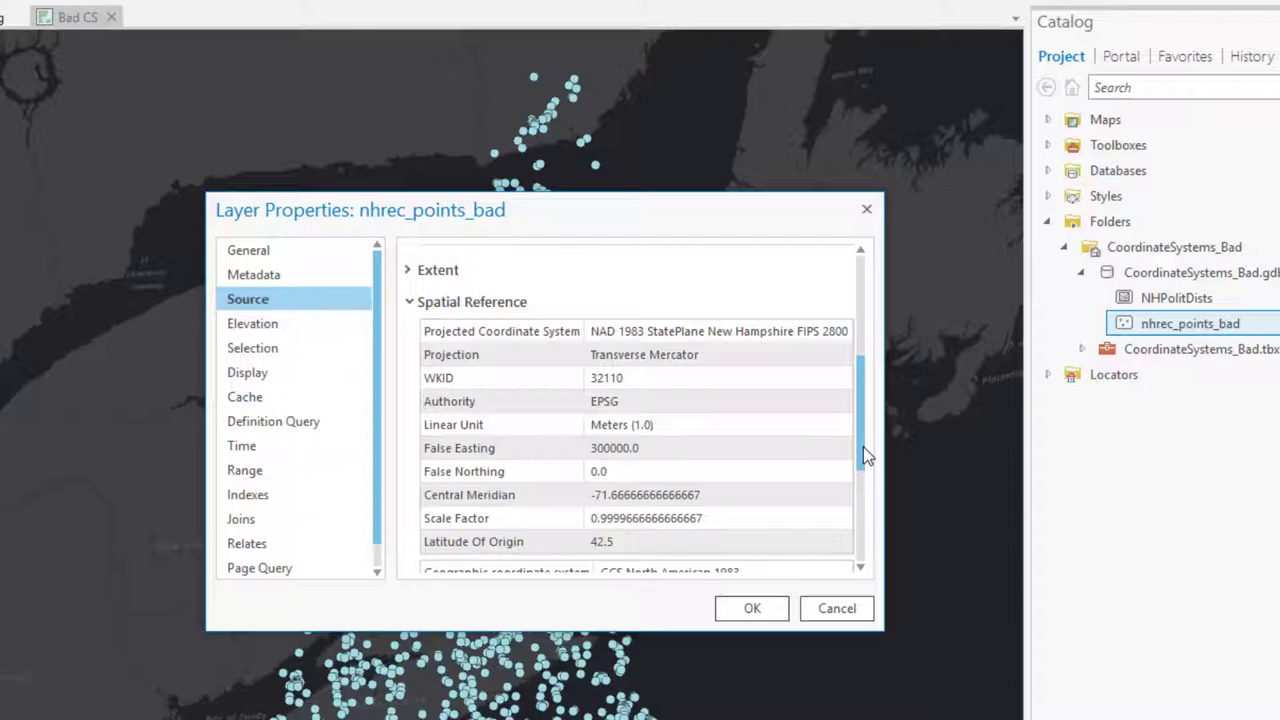
- Close the layer properties, attempt Define Projection without a coordinate system, then return to search results
click(772, 612)
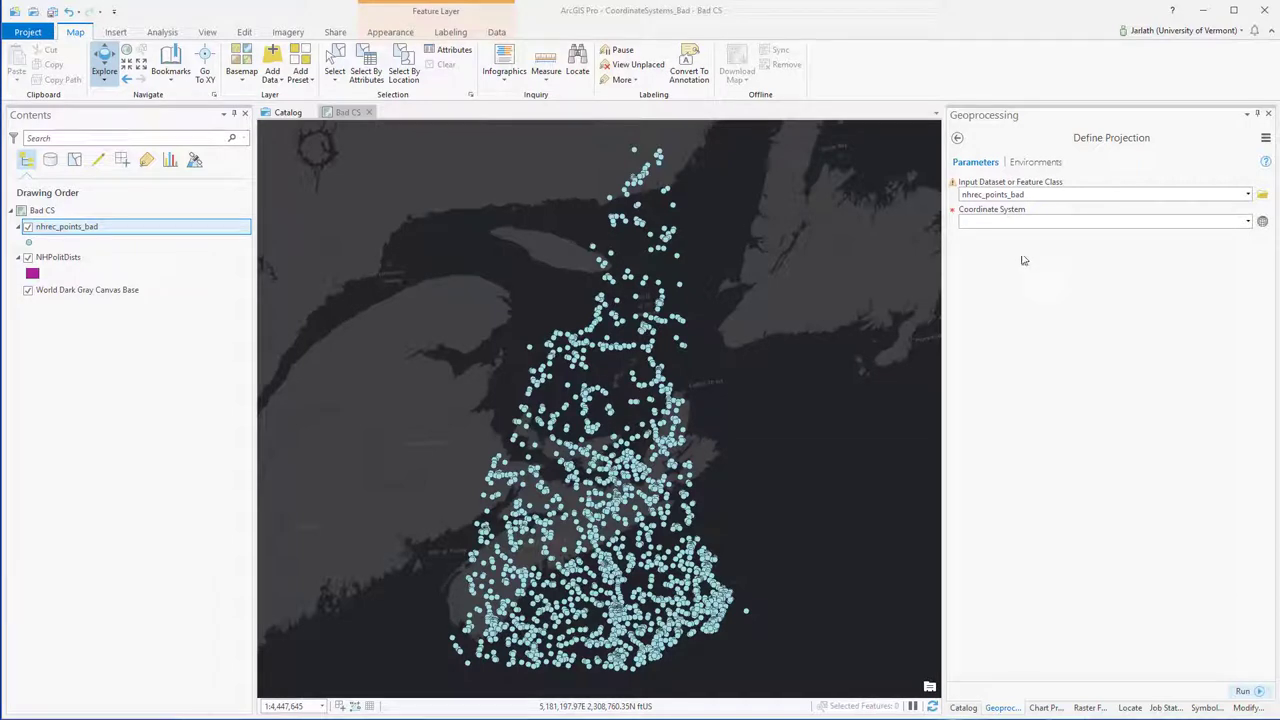
click(1021, 222)
click(1245, 691)
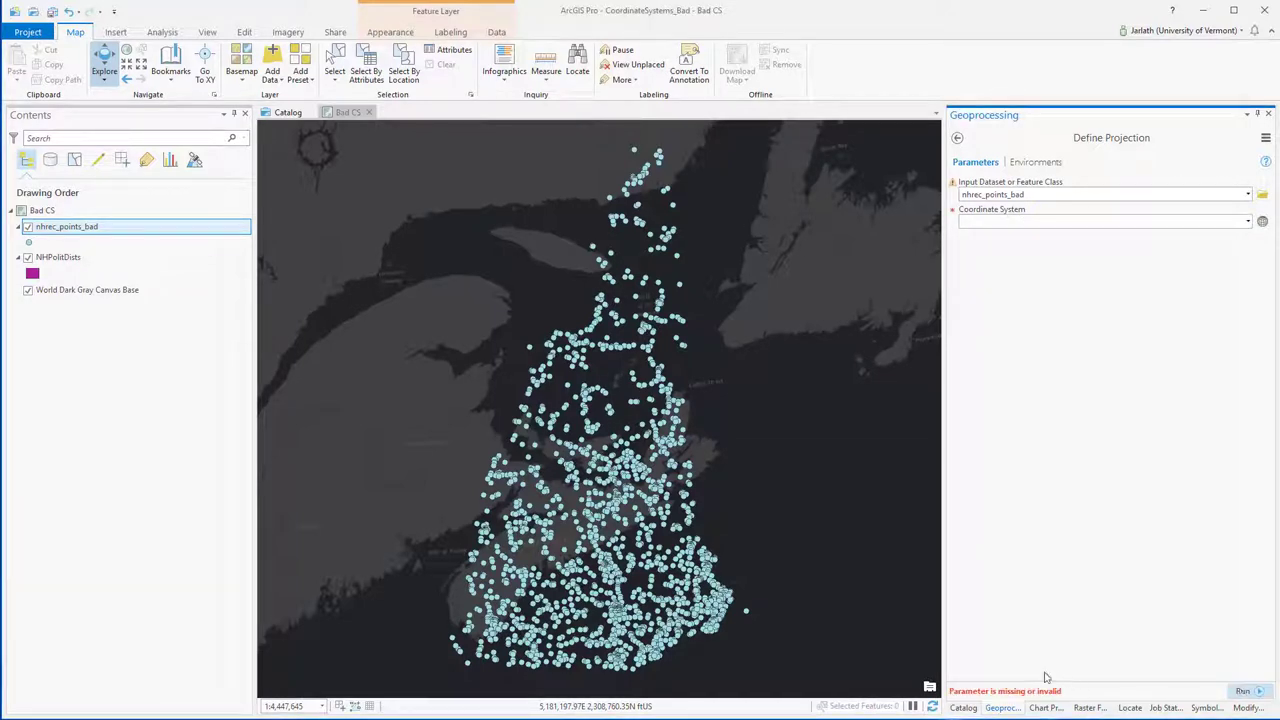
click(967, 223)
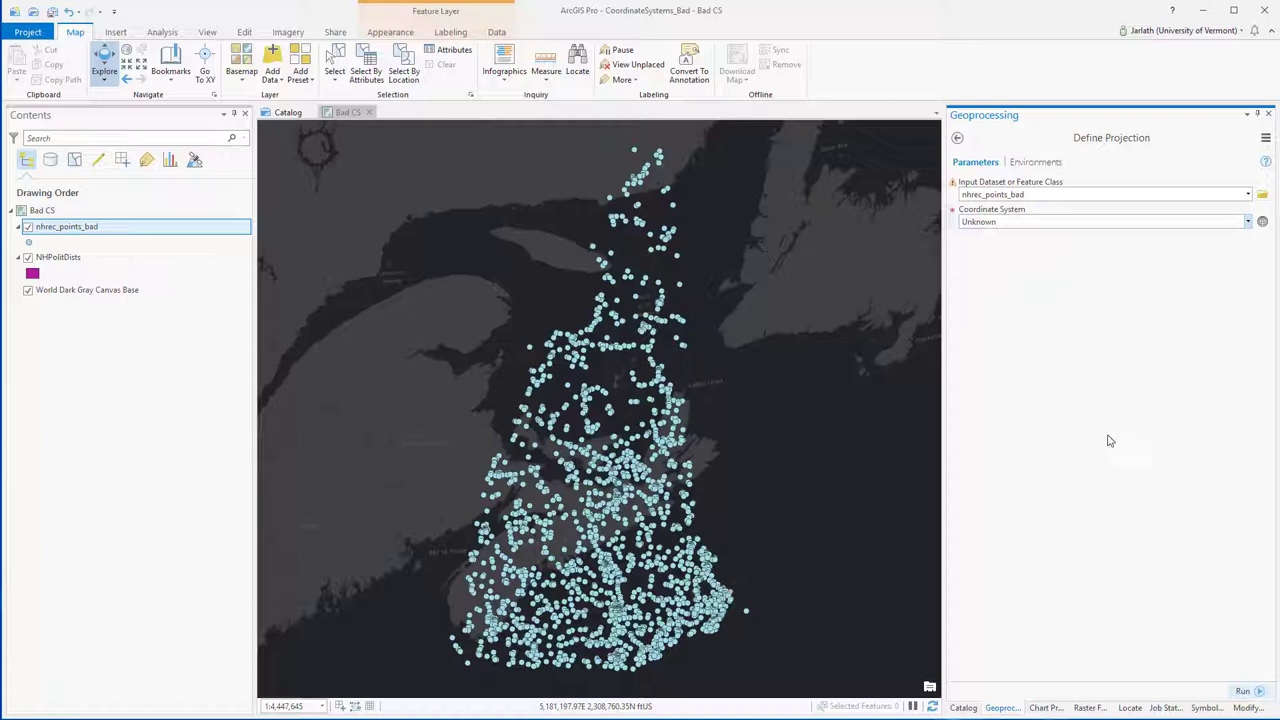
click(1246, 689)
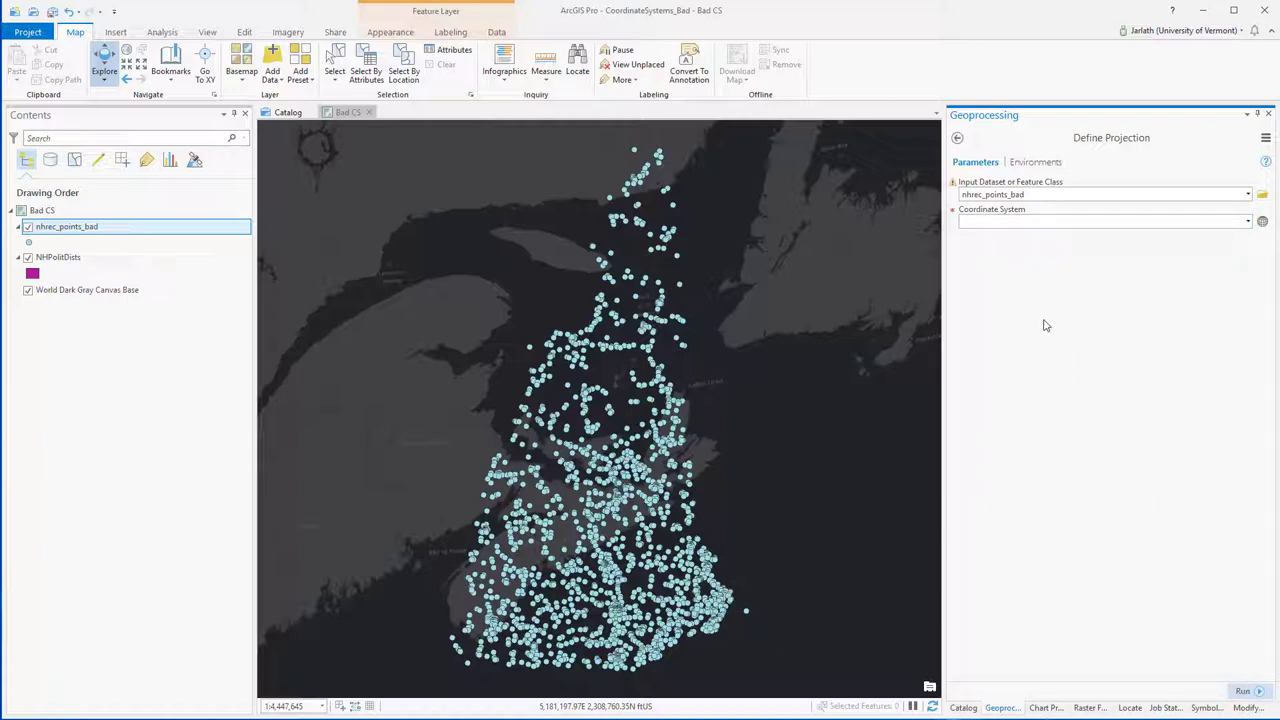
click(960, 138)
- Create an empty polygon feature class Unknown_CS in CoordinateSystems_Bad.gdb with no coordinate system
click(1237, 140)
text(create fea)
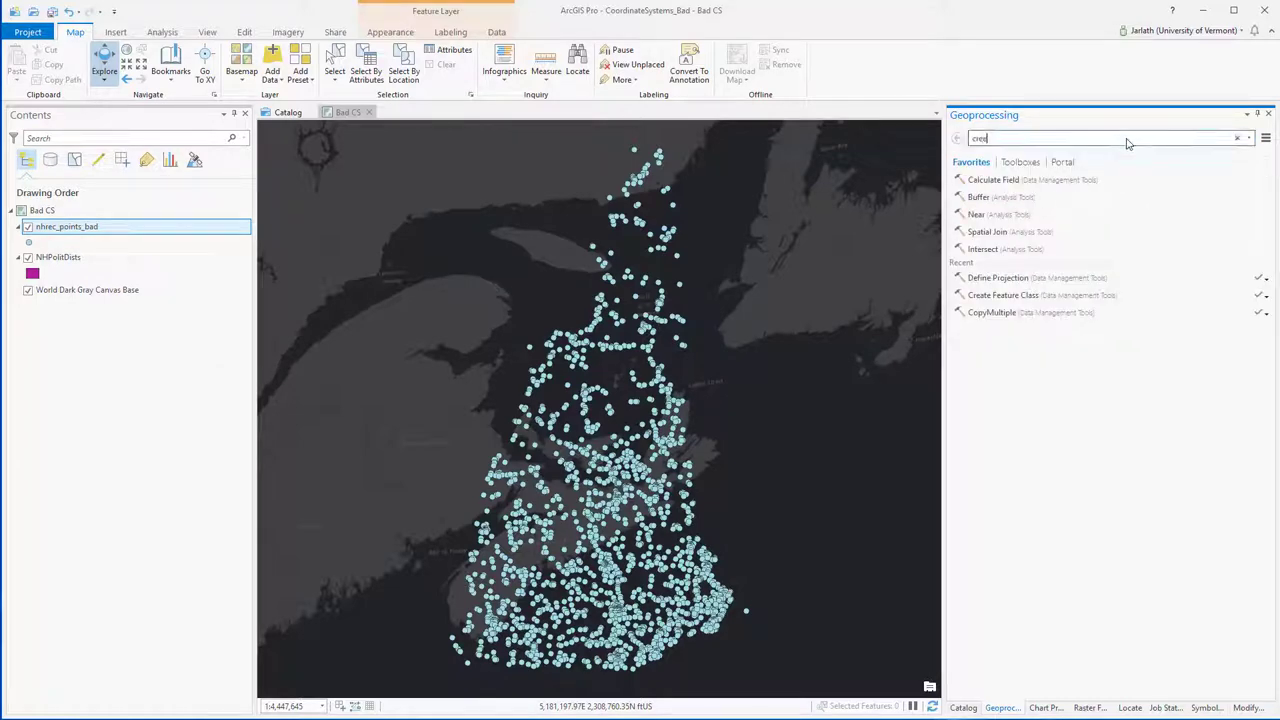
click(1083, 170)
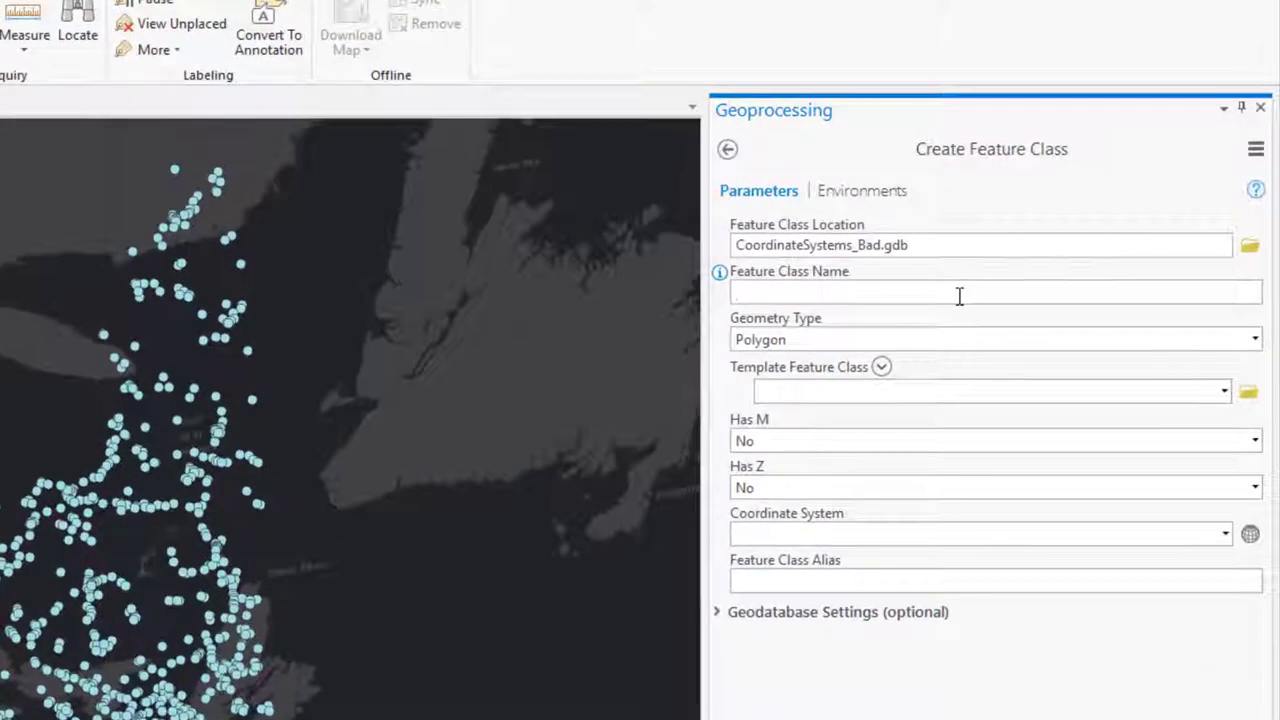
click(1090, 229)
text(Unknown_CS)
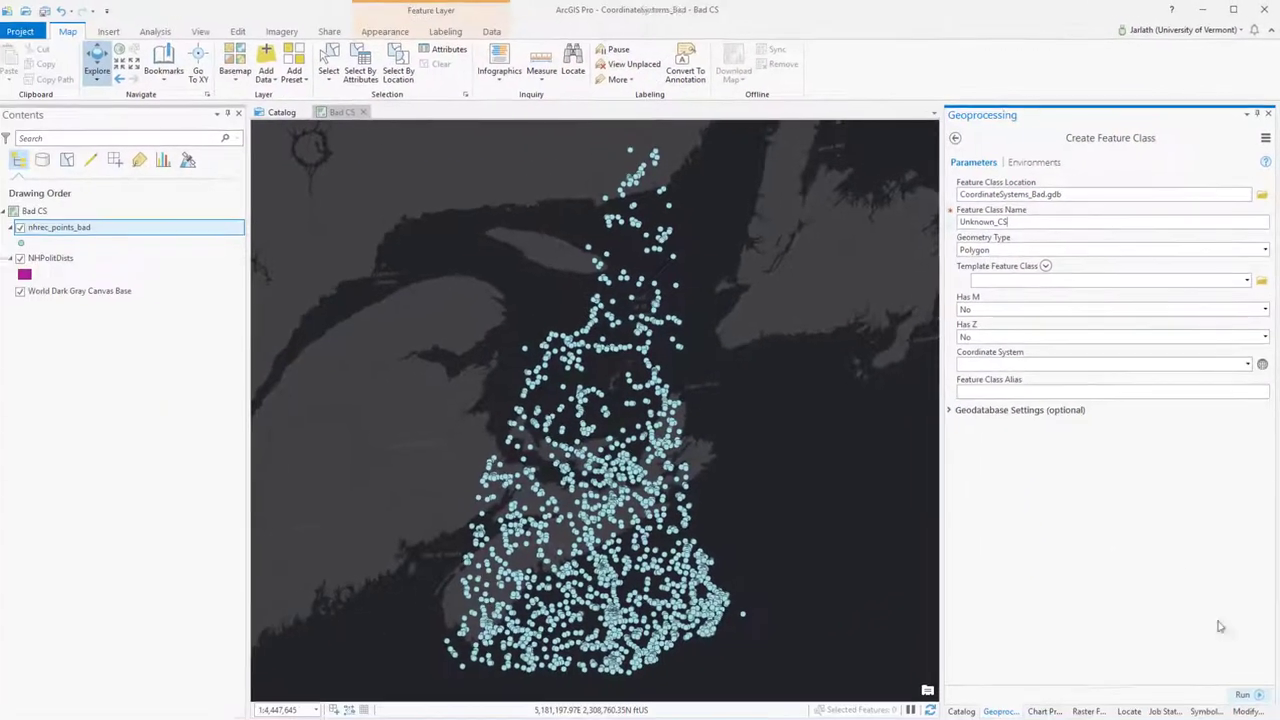
click(1247, 692)
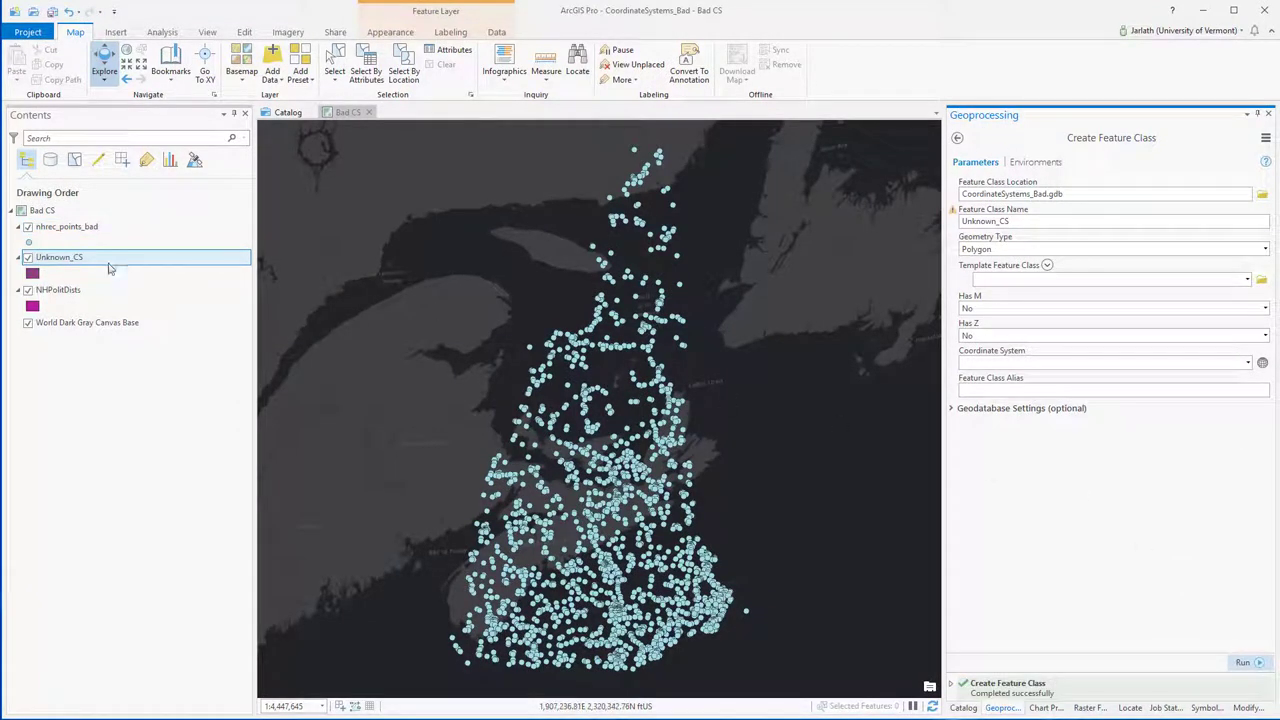
- Check that Unknown_CS's spatial reference reads Unknown Coordinate System, then close its properties
right_click(73, 258)
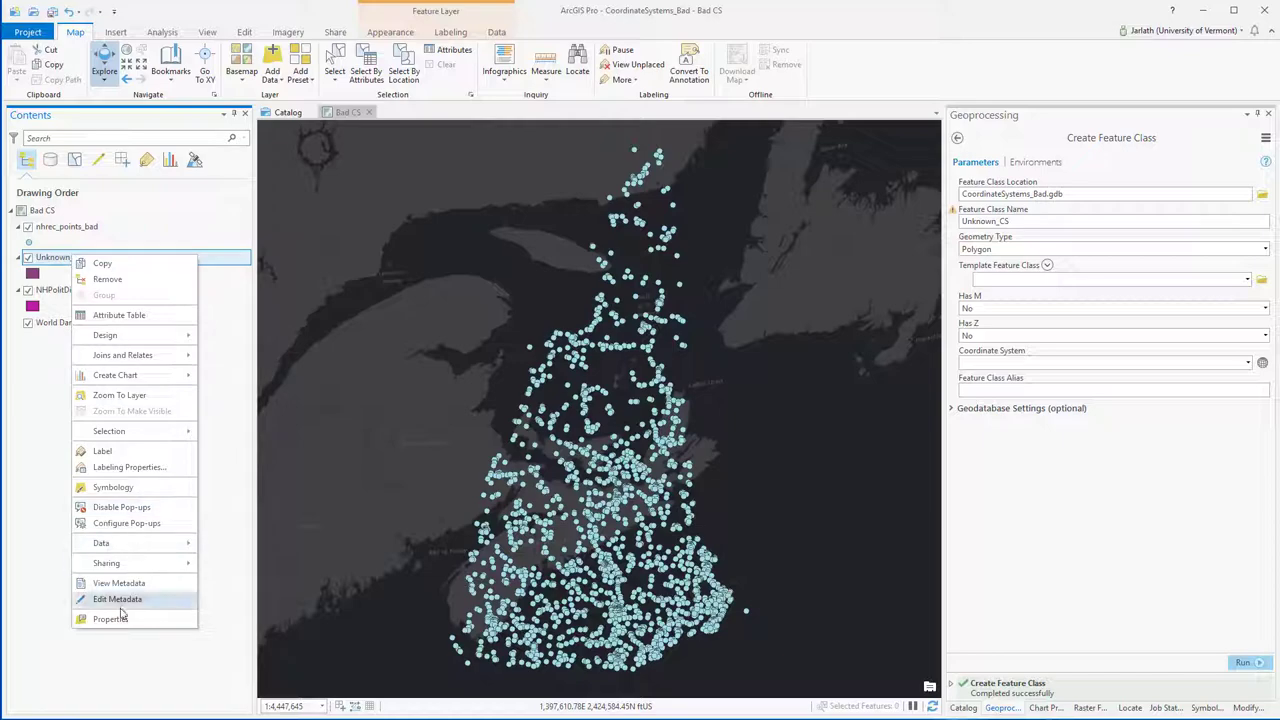
click(112, 619)
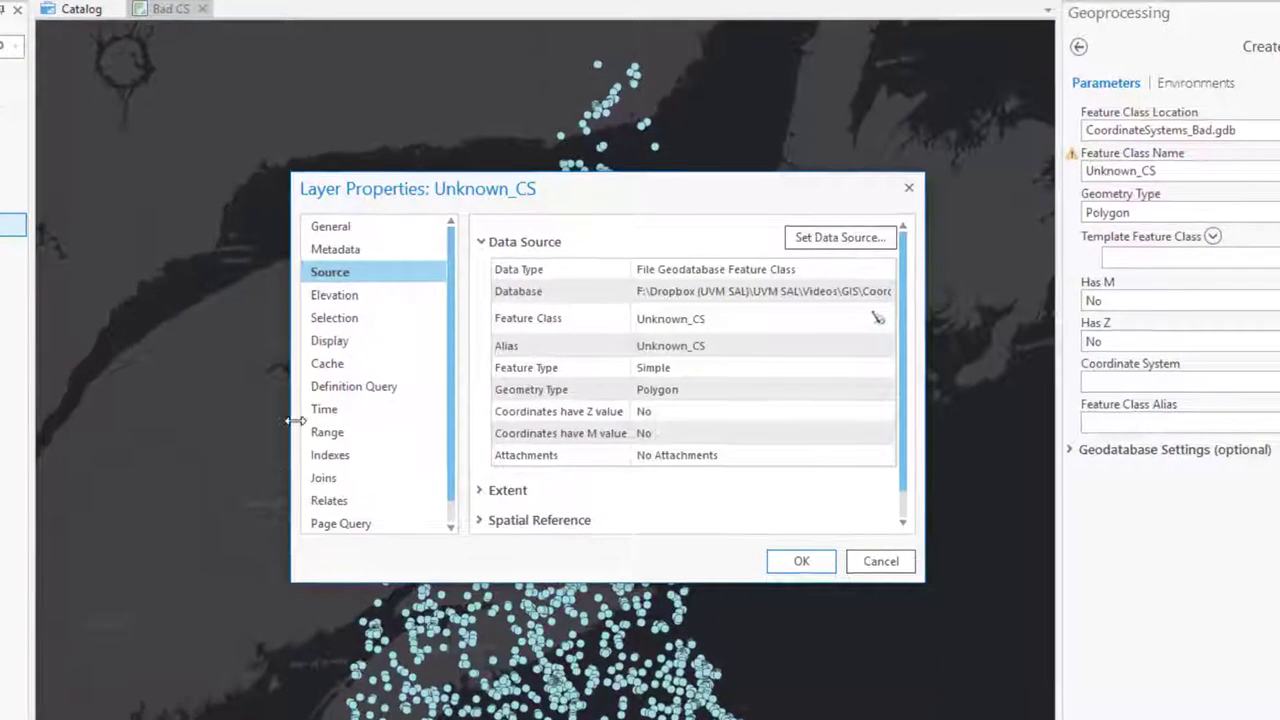
scroll(586, 427, down, 2)
click(484, 490)
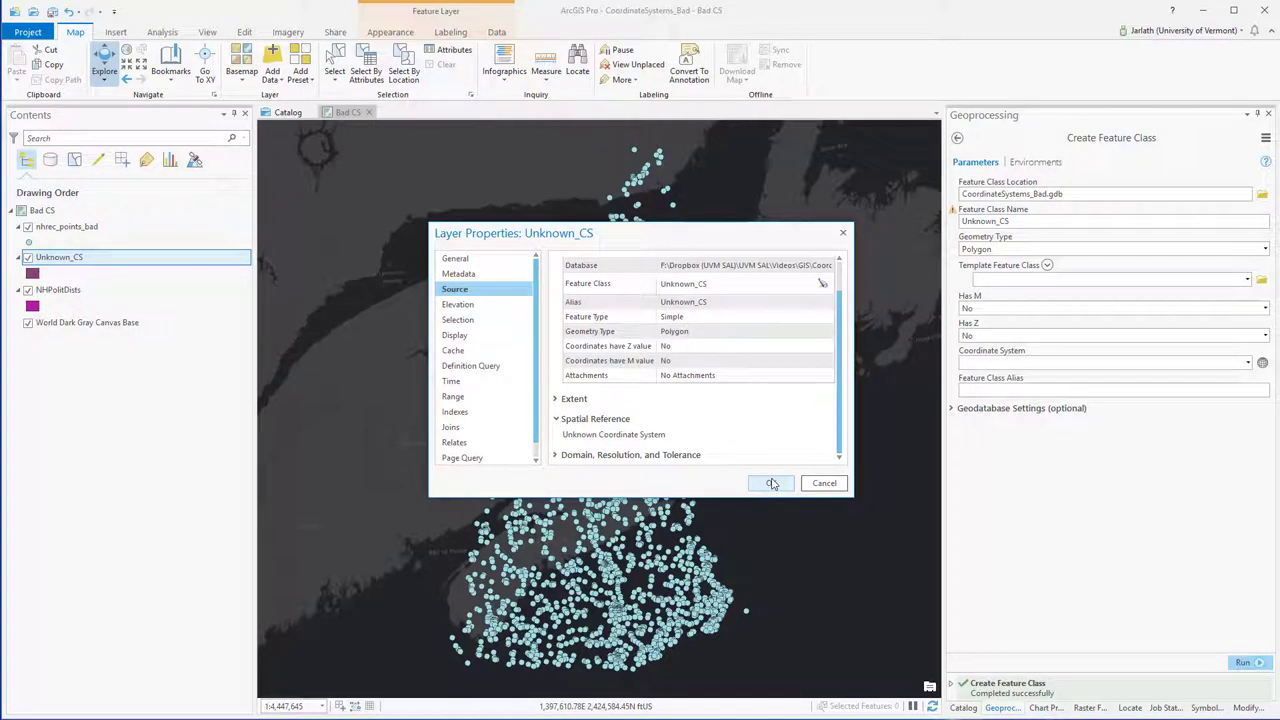
click(772, 484)
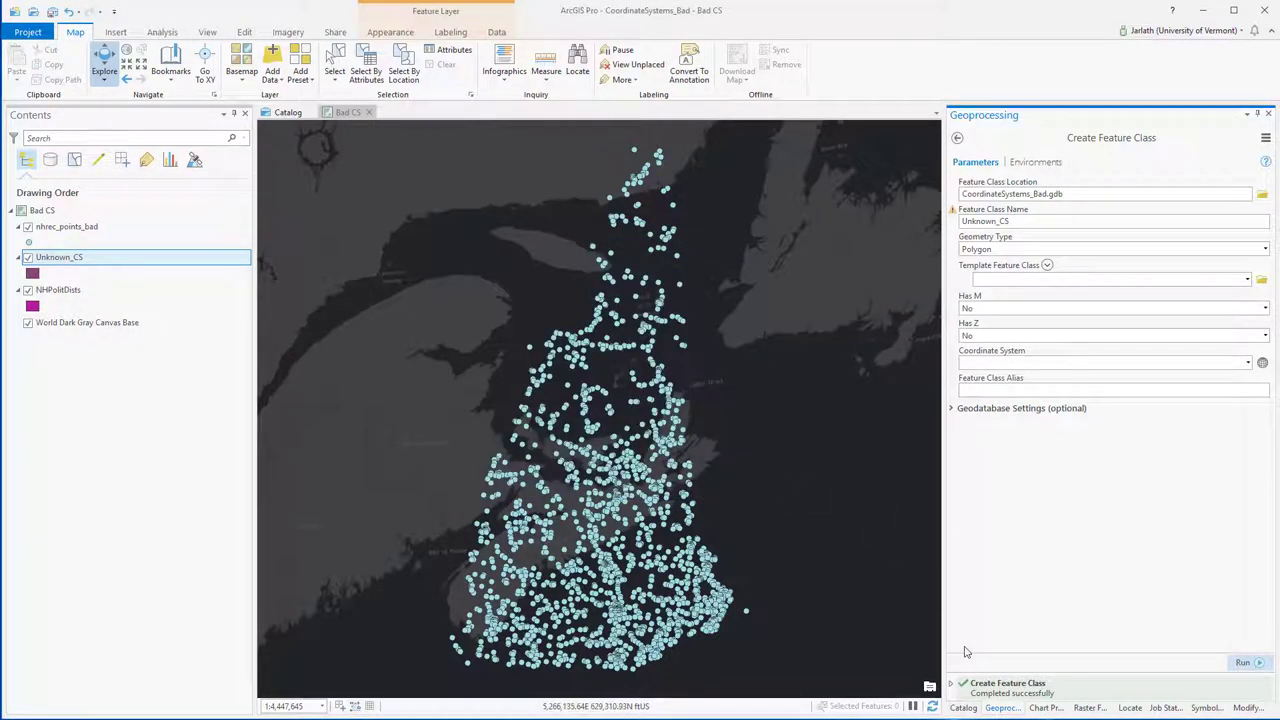
- Run Define Projection on nhrec_points_bad using the coordinate system from Unknown_CS
click(957, 139)
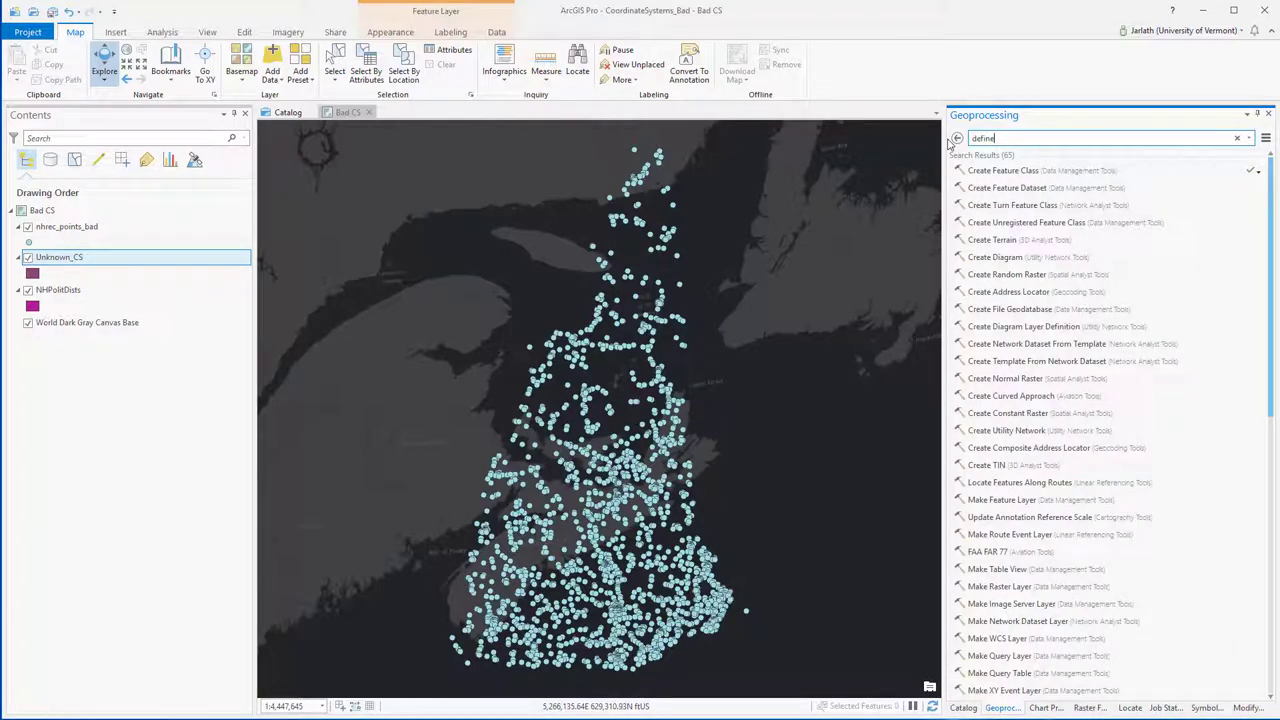
click(1006, 188)
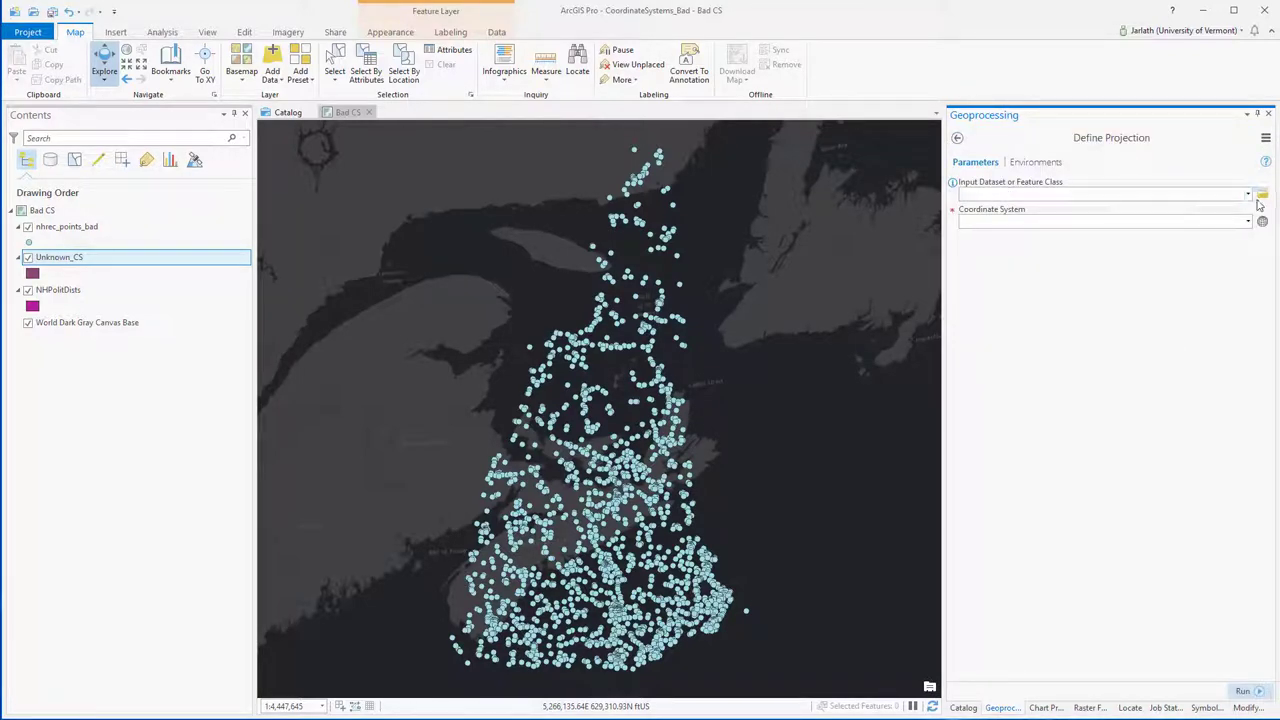
click(1248, 194)
click(1214, 209)
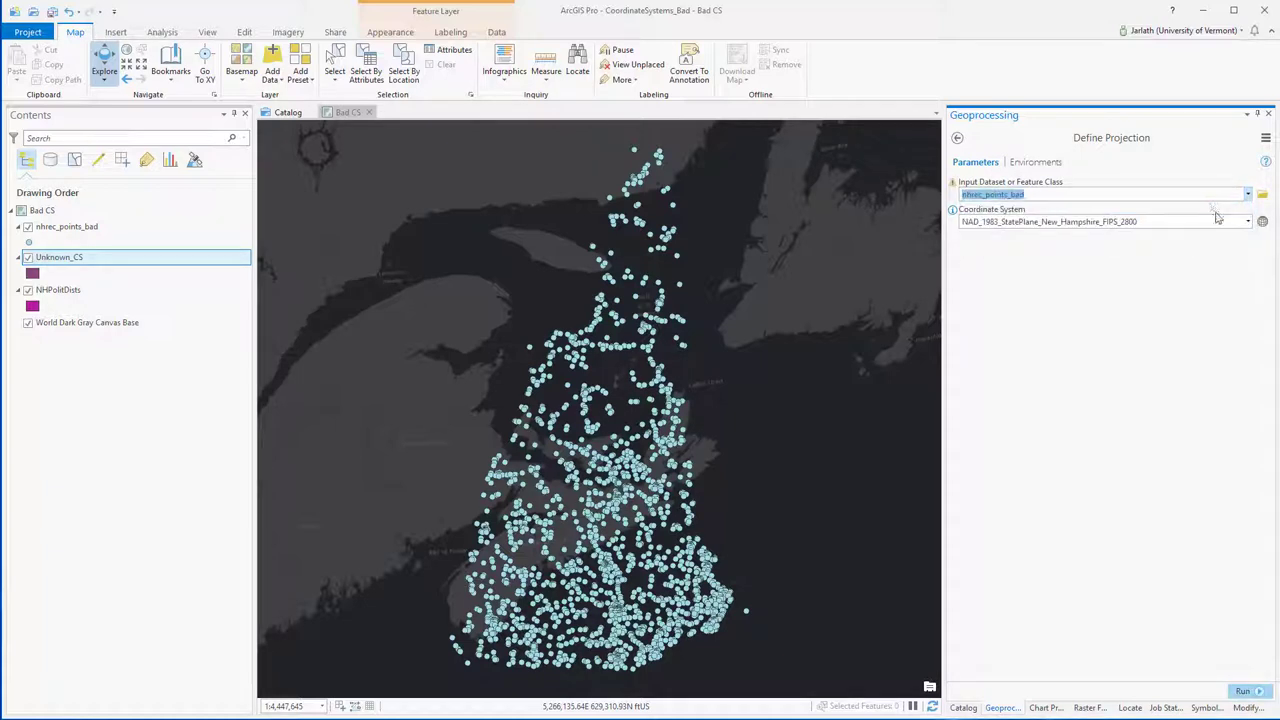
click(1248, 221)
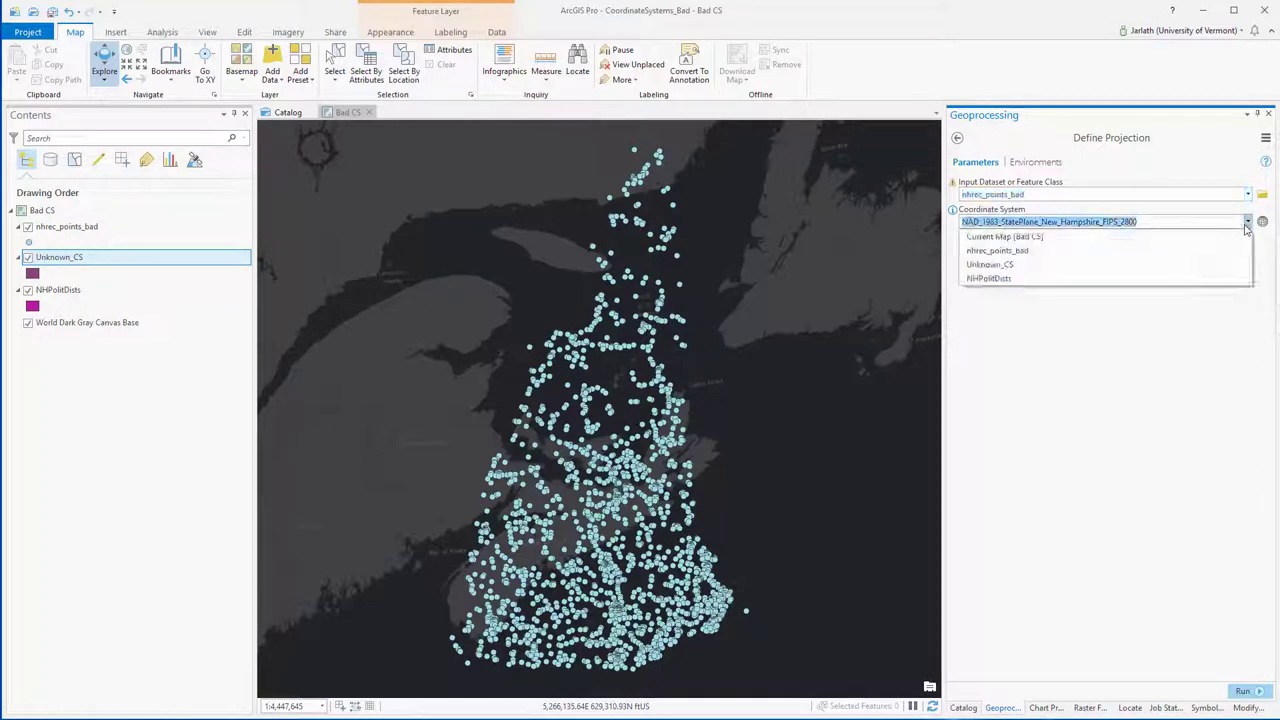
click(1112, 265)
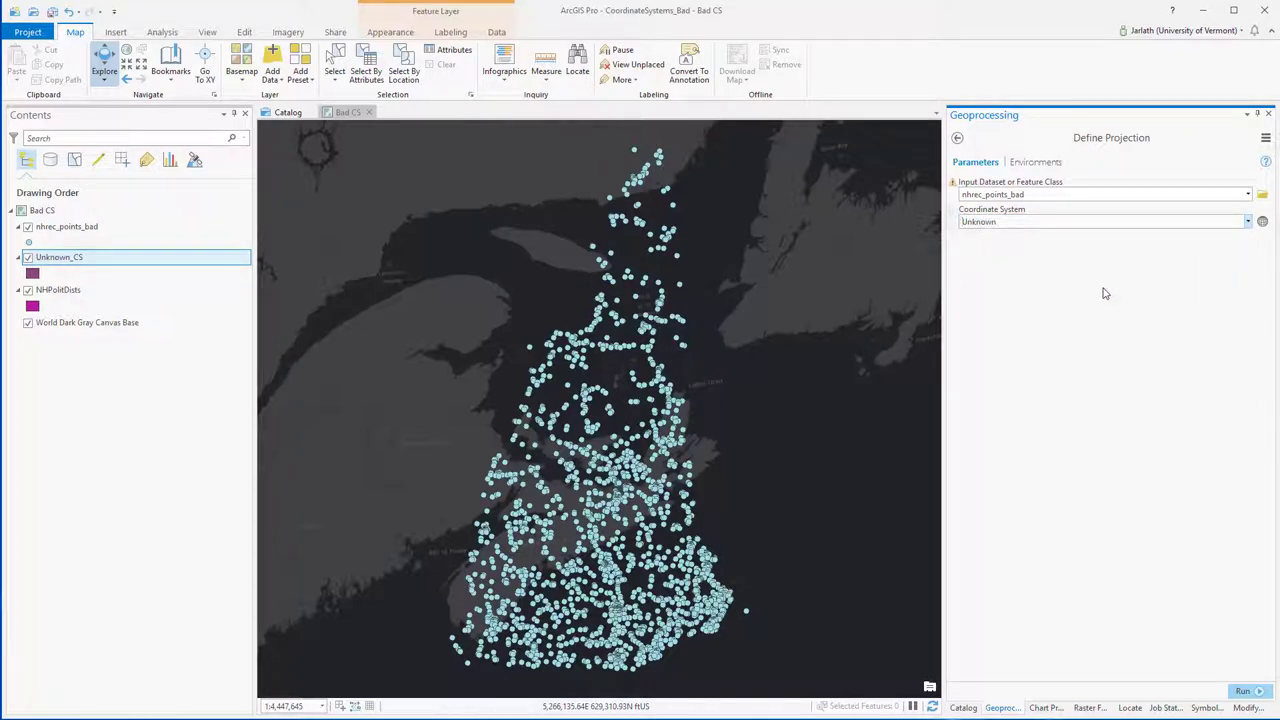
click(1242, 692)
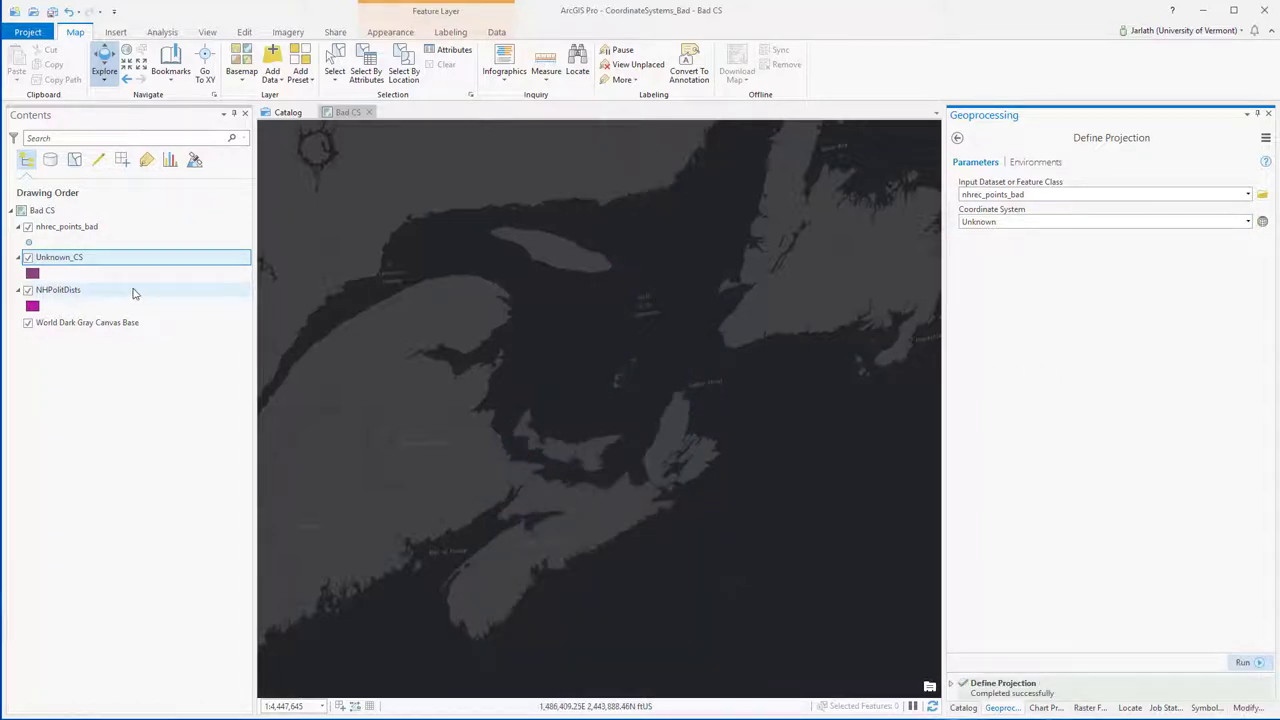
- Confirm nhrec_points_bad's spatial reference is unknown, then zoom to its points over New Hampshire
right_click(76, 229)
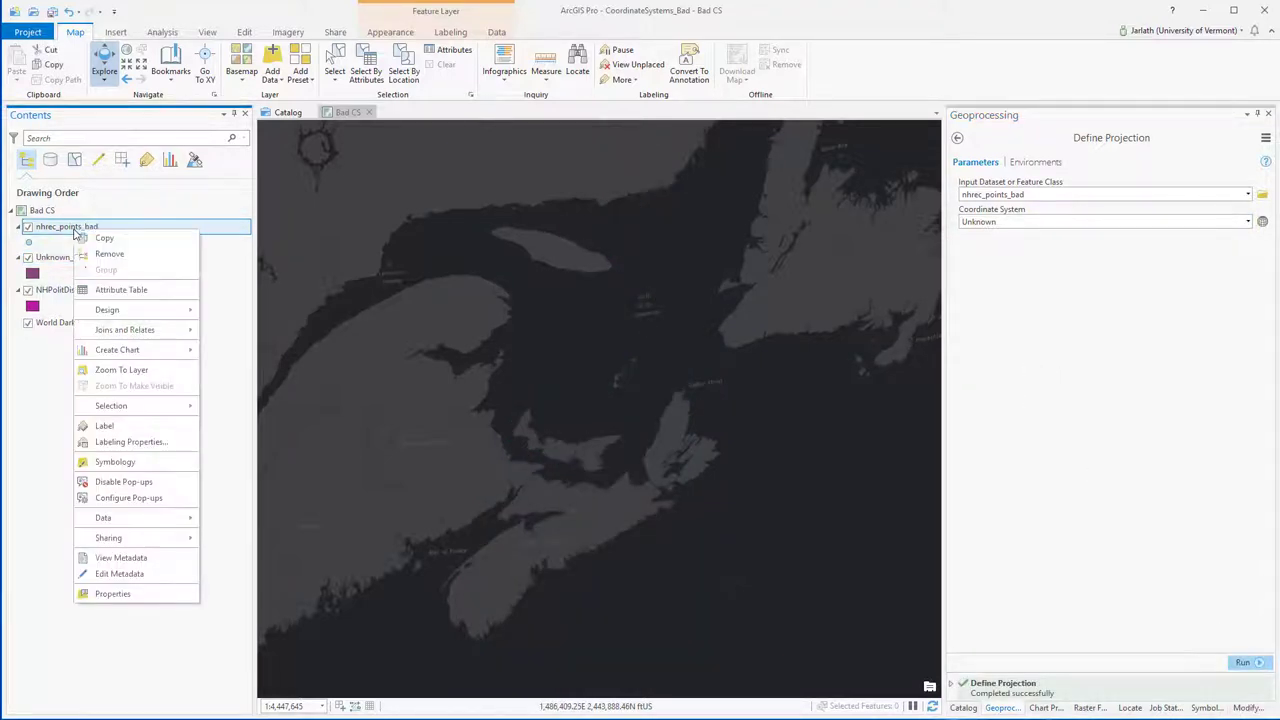
click(113, 594)
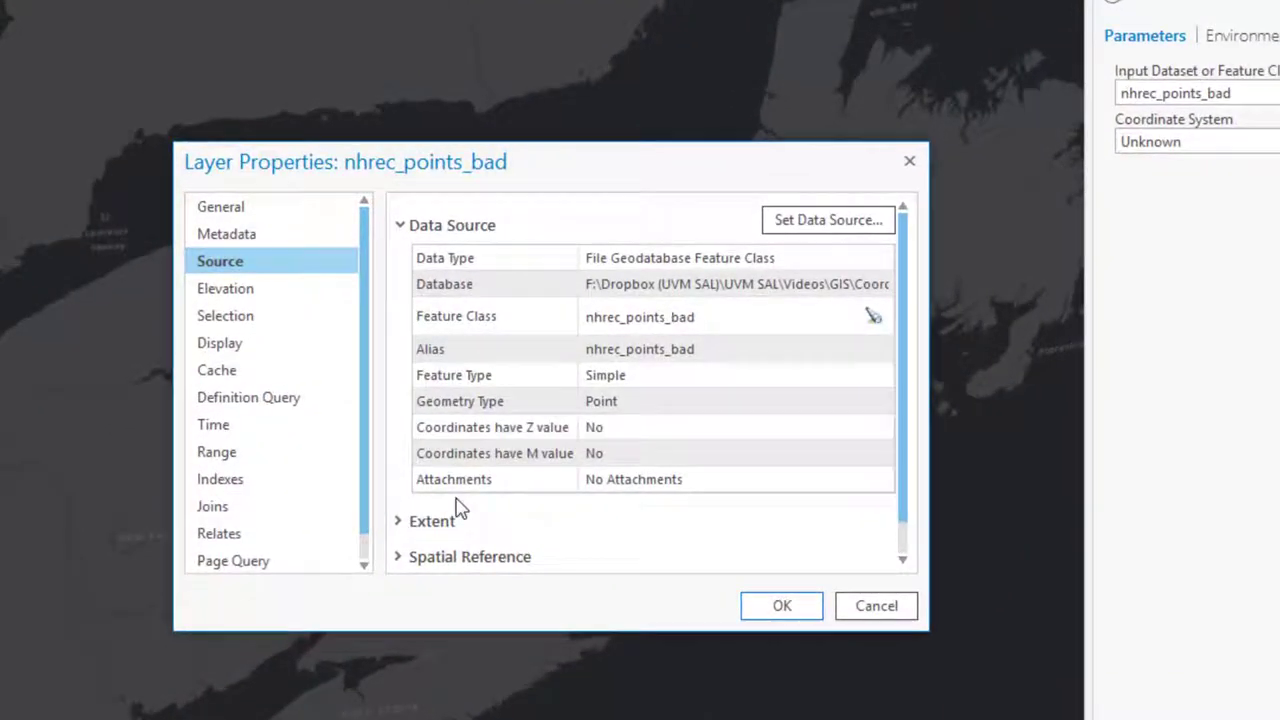
scroll(609, 422, down, 1)
click(402, 522)
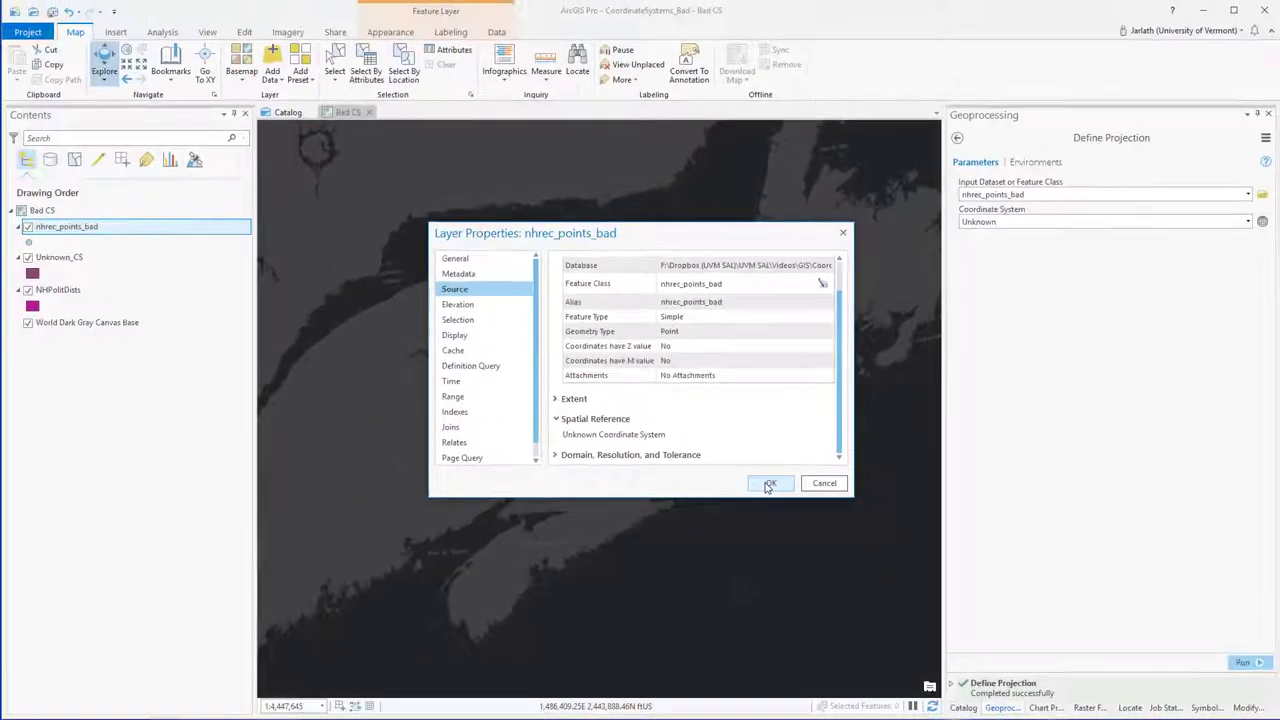
click(769, 484)
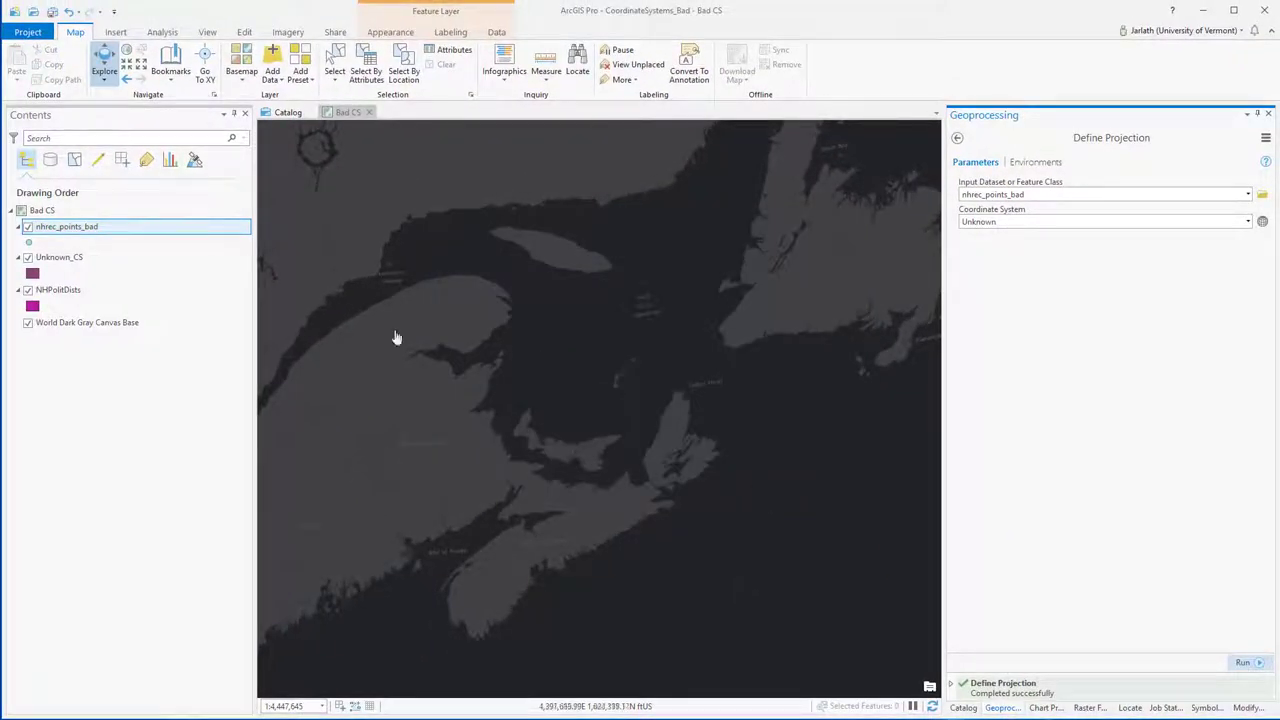
right_click(69, 228)
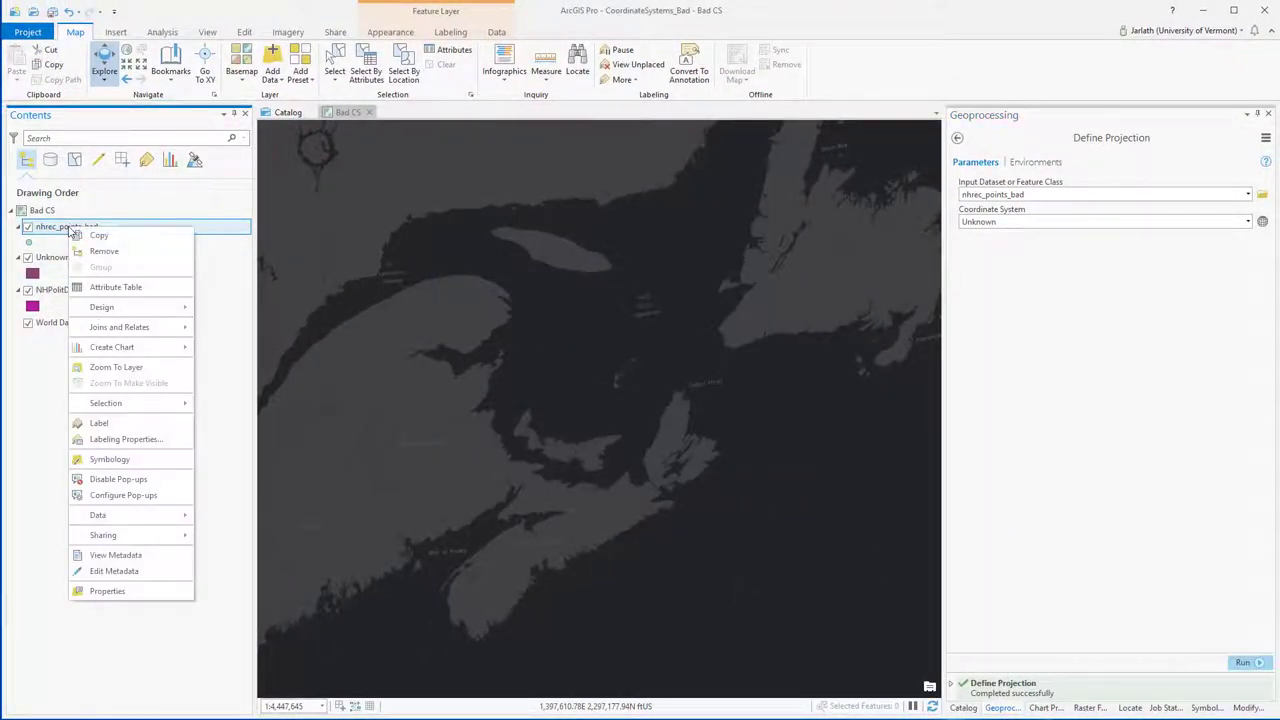
click(97, 367)
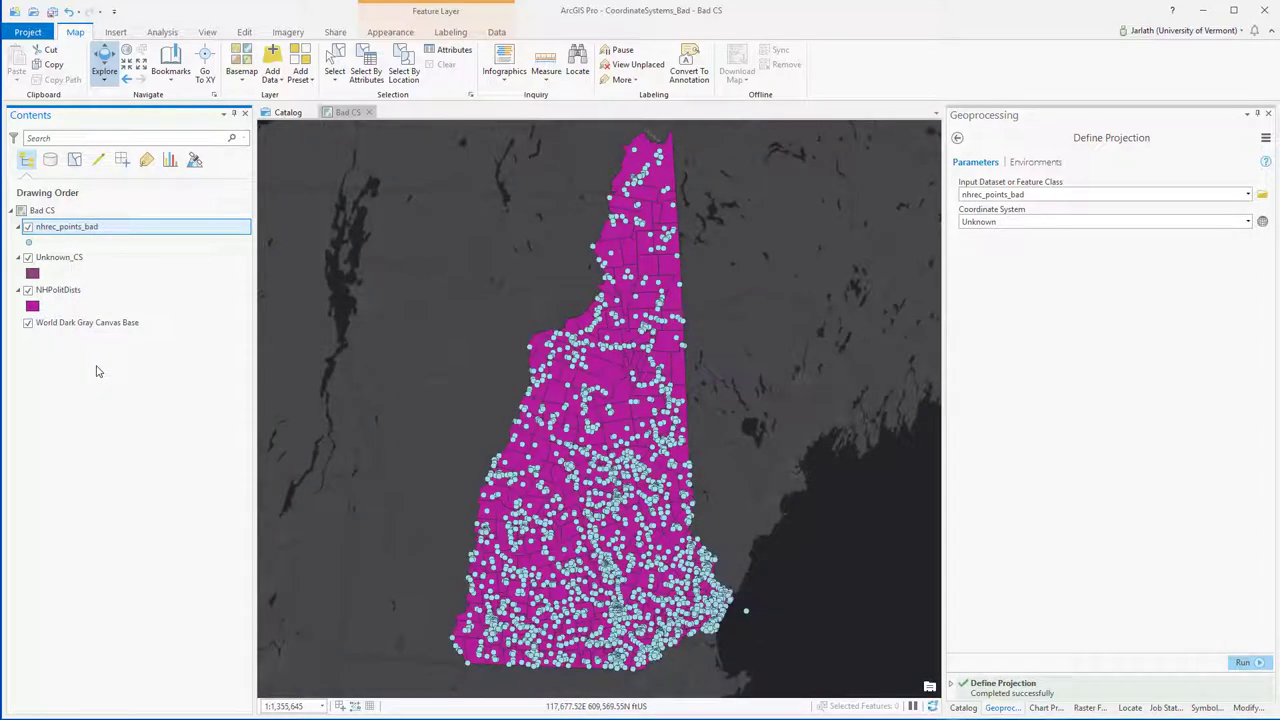
right_click(40, 210)
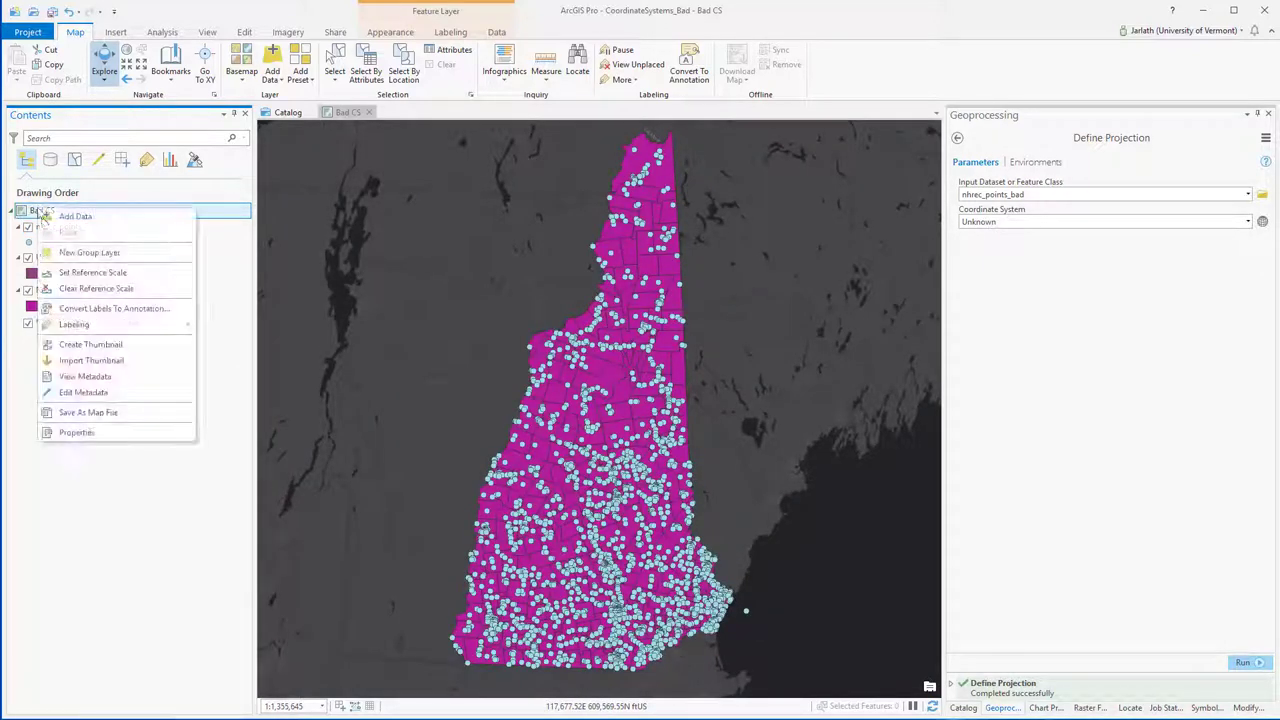
click(76, 432)
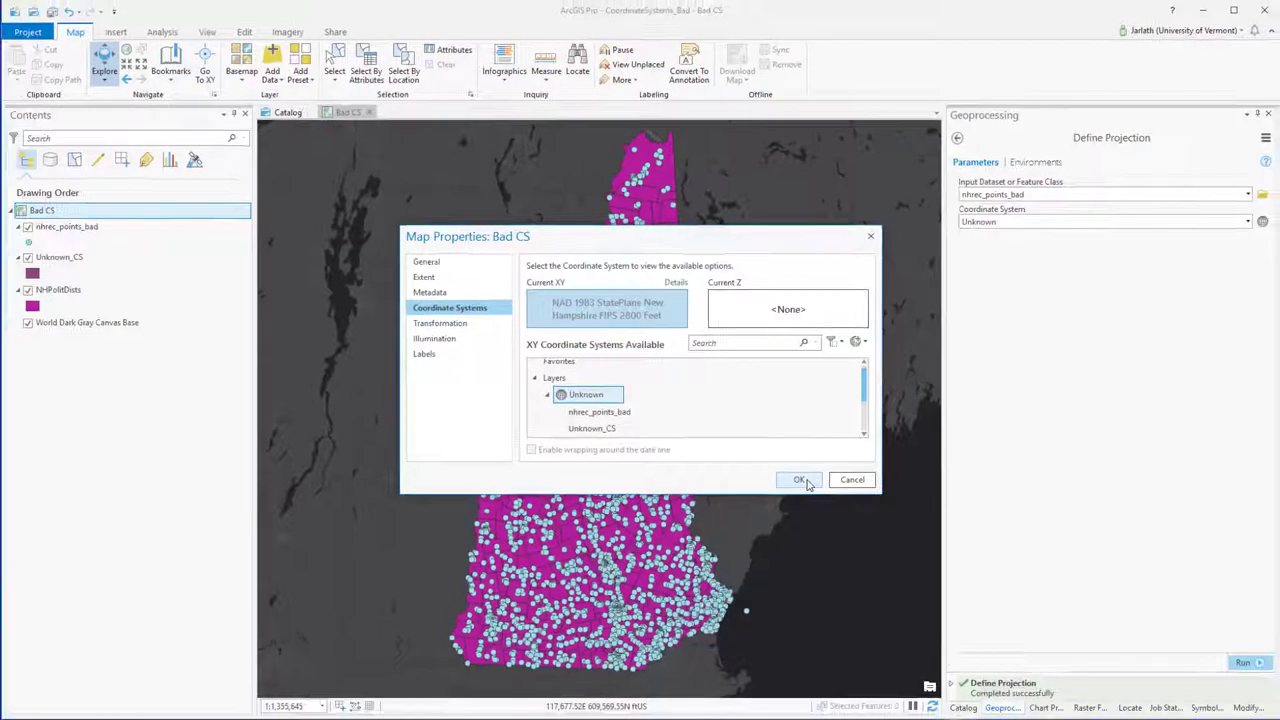
click(801, 480)
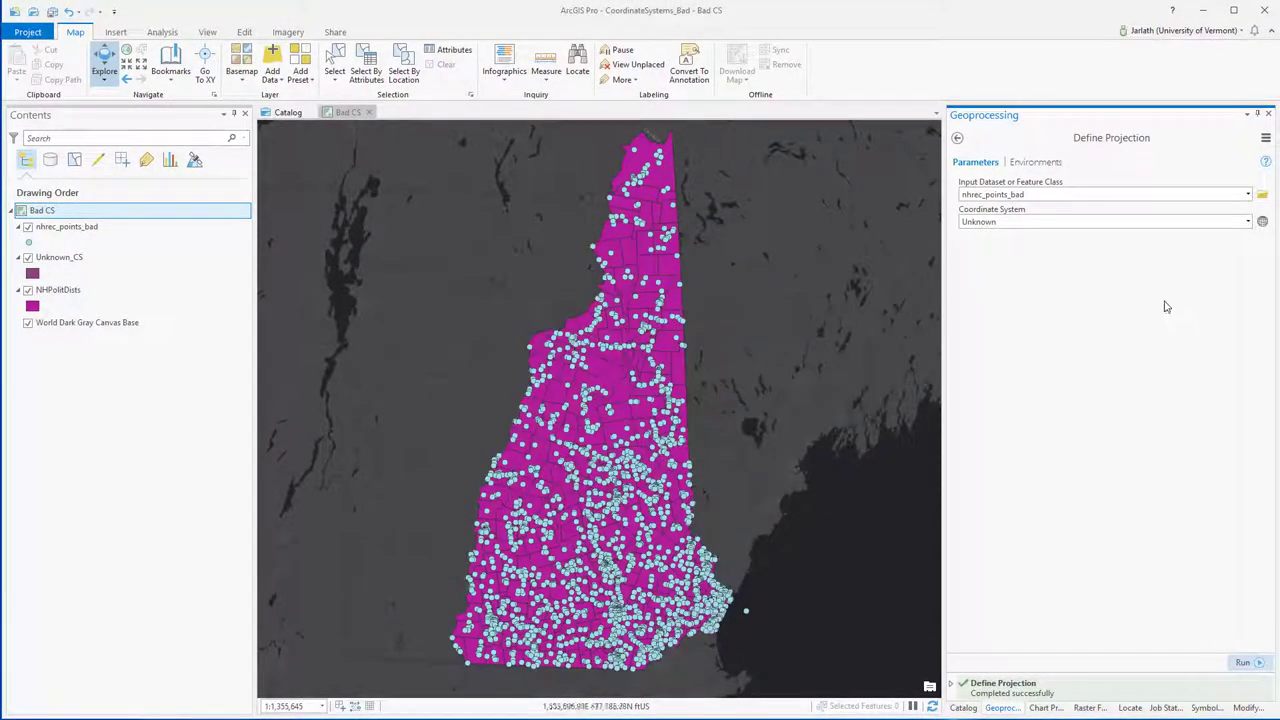
- Define nhrec_points_bad's projection from Current Map [Bad CS], NAD_1983_StatePlane_New_Hampshire_FIPS_2800_Feet
click(1247, 226)
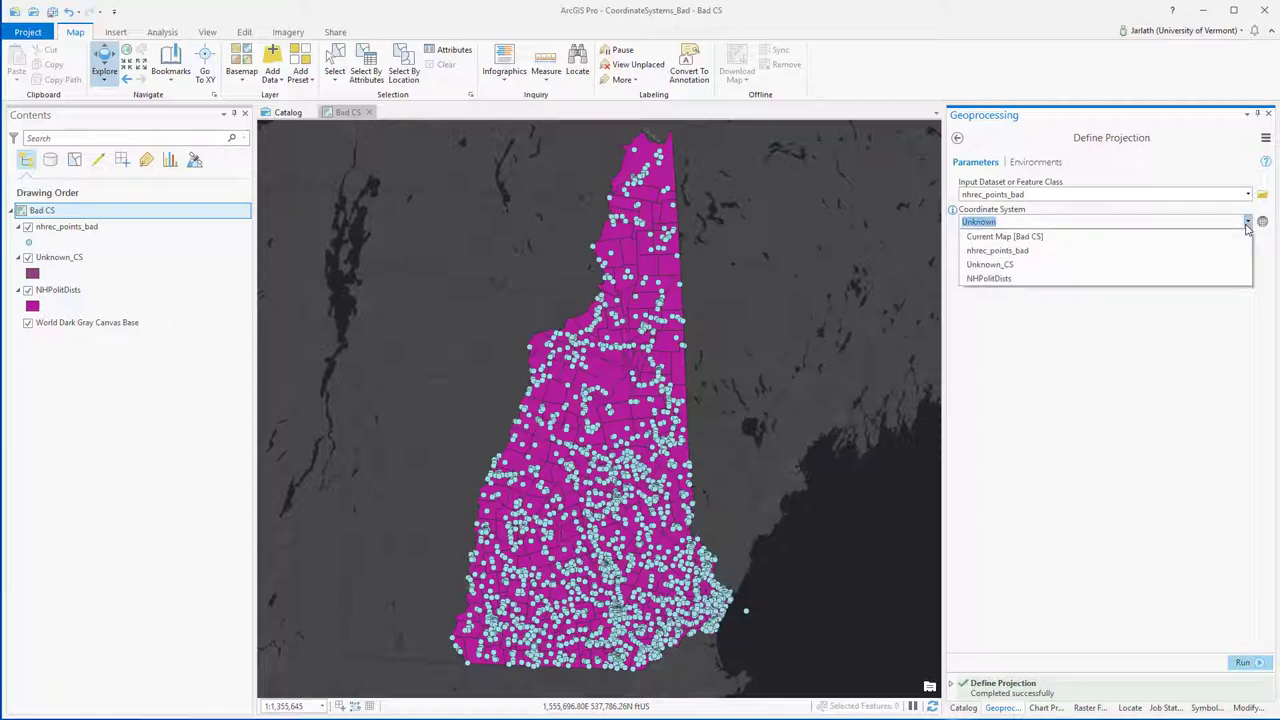
click(1127, 240)
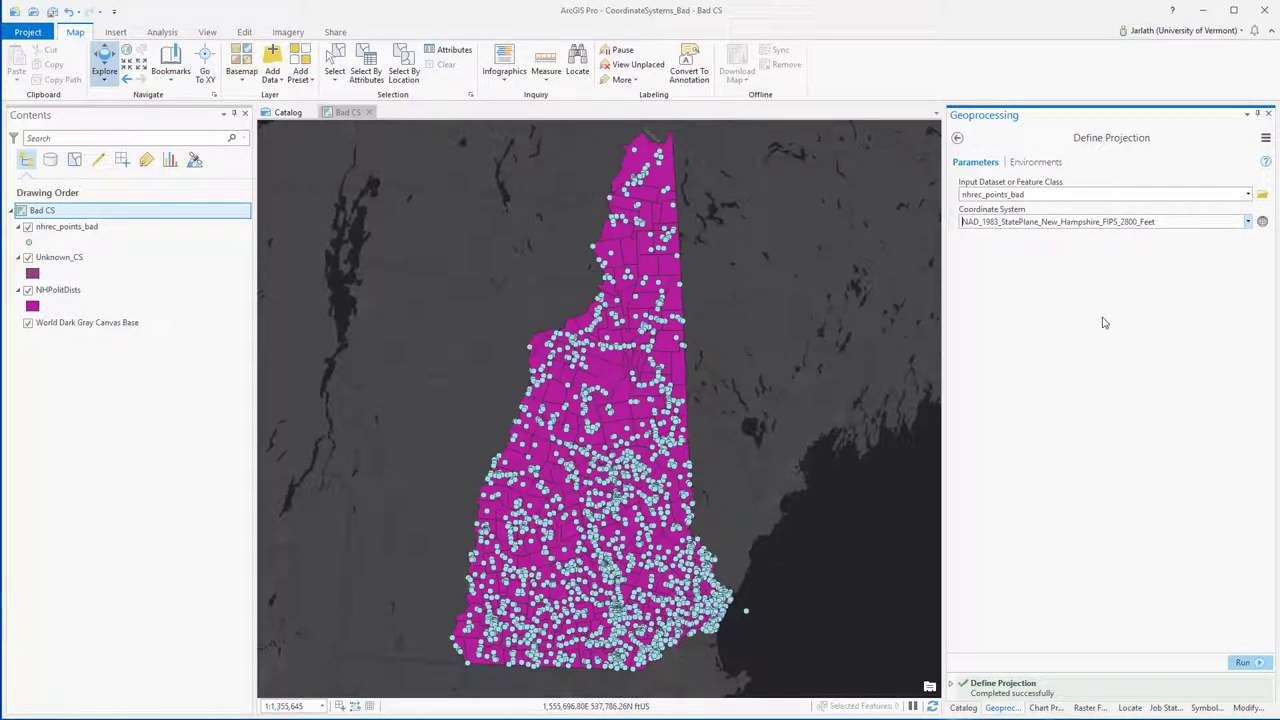
click(1243, 663)
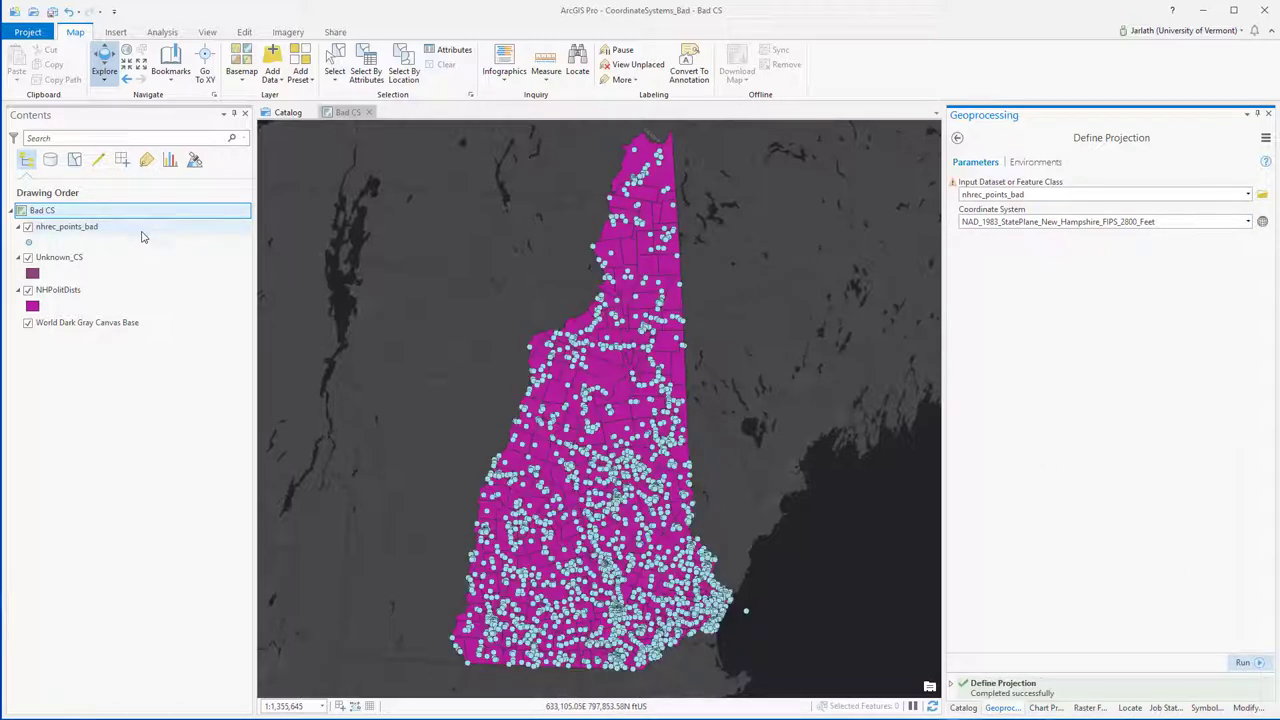
right_click(92, 227)
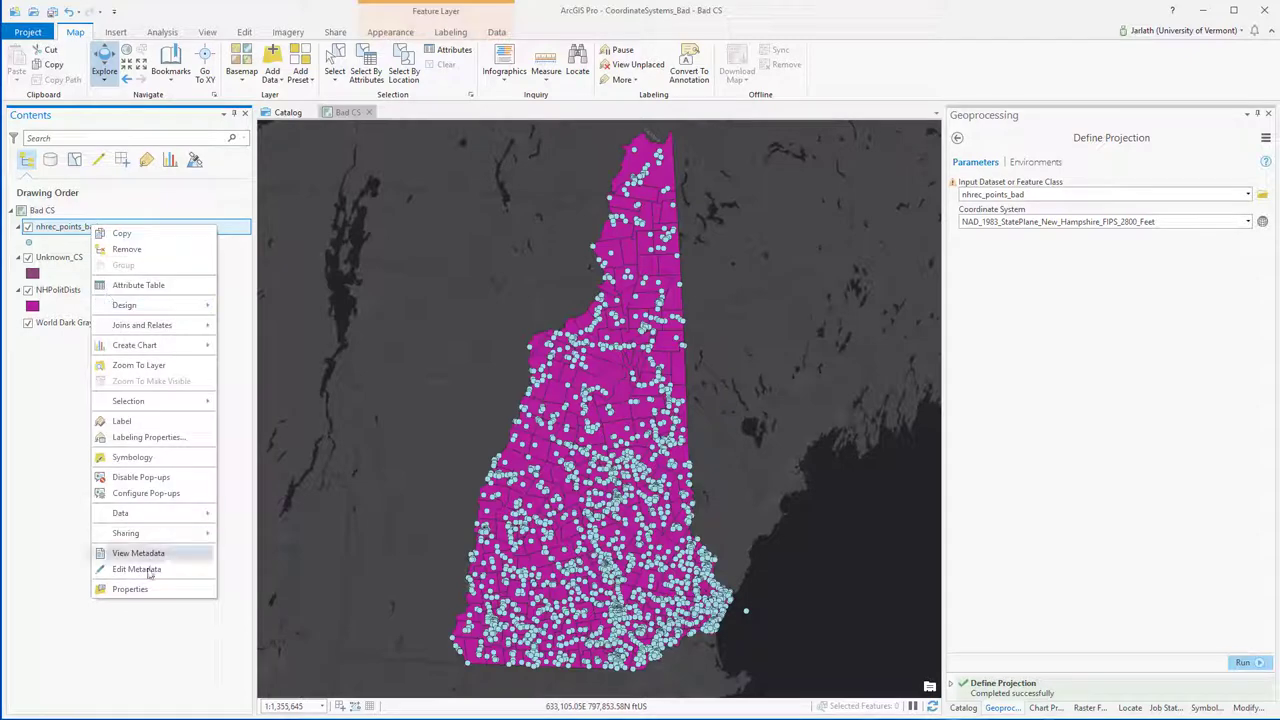
- Review nhrec_points_bad's extent and spatial reference: StatePlane New Hampshire FIPS 2800, WKID 3437, US Survey Feet
click(130, 589)
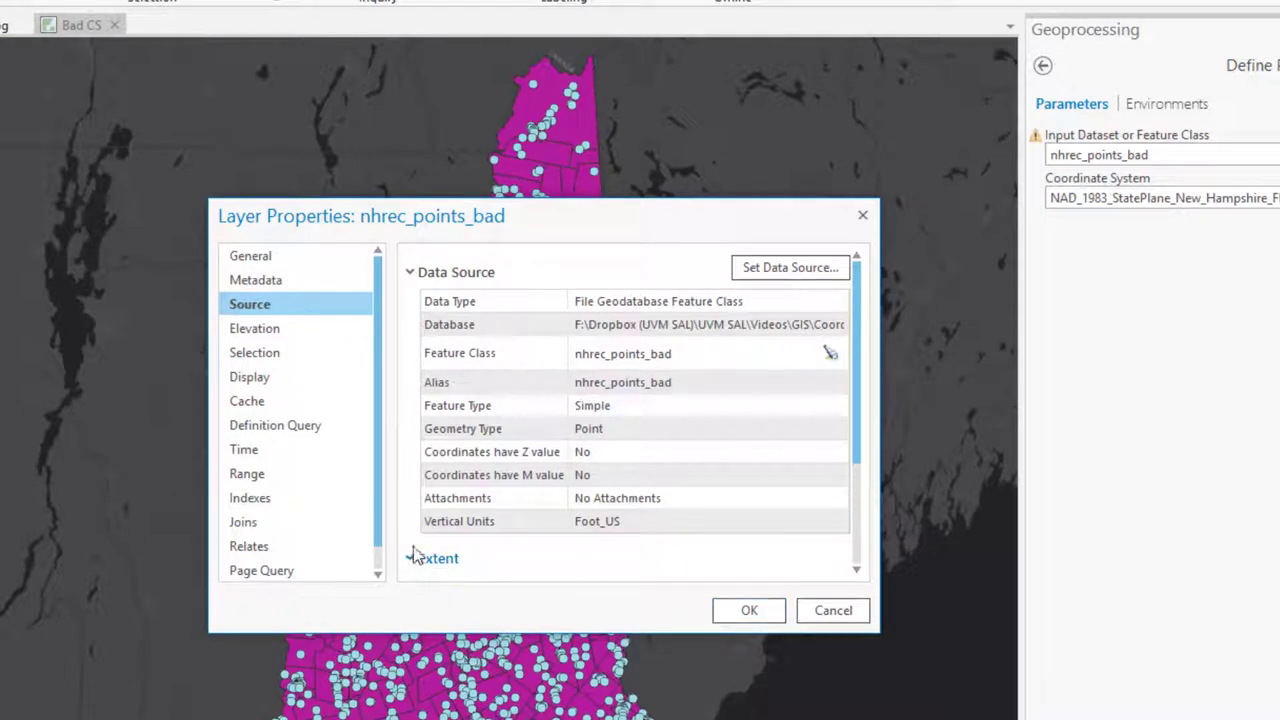
click(412, 560)
scroll(420, 540, down, 3)
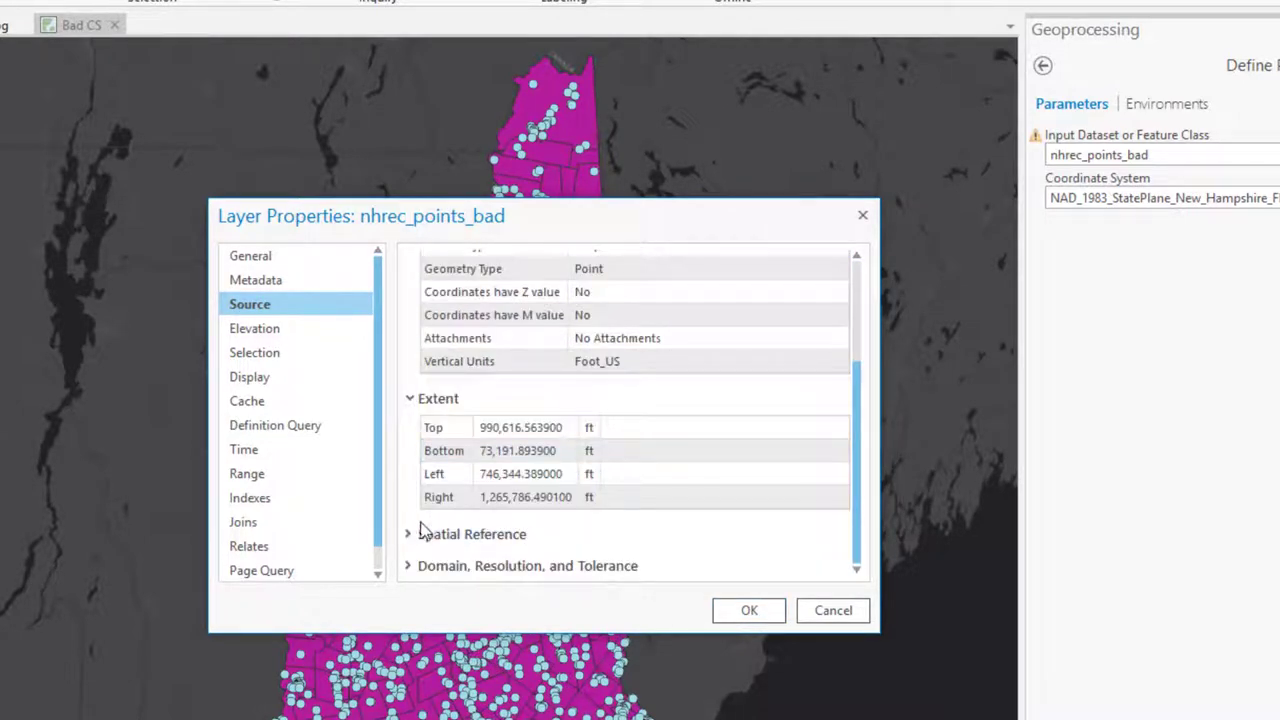
click(420, 533)
scroll(420, 535, down, 4)
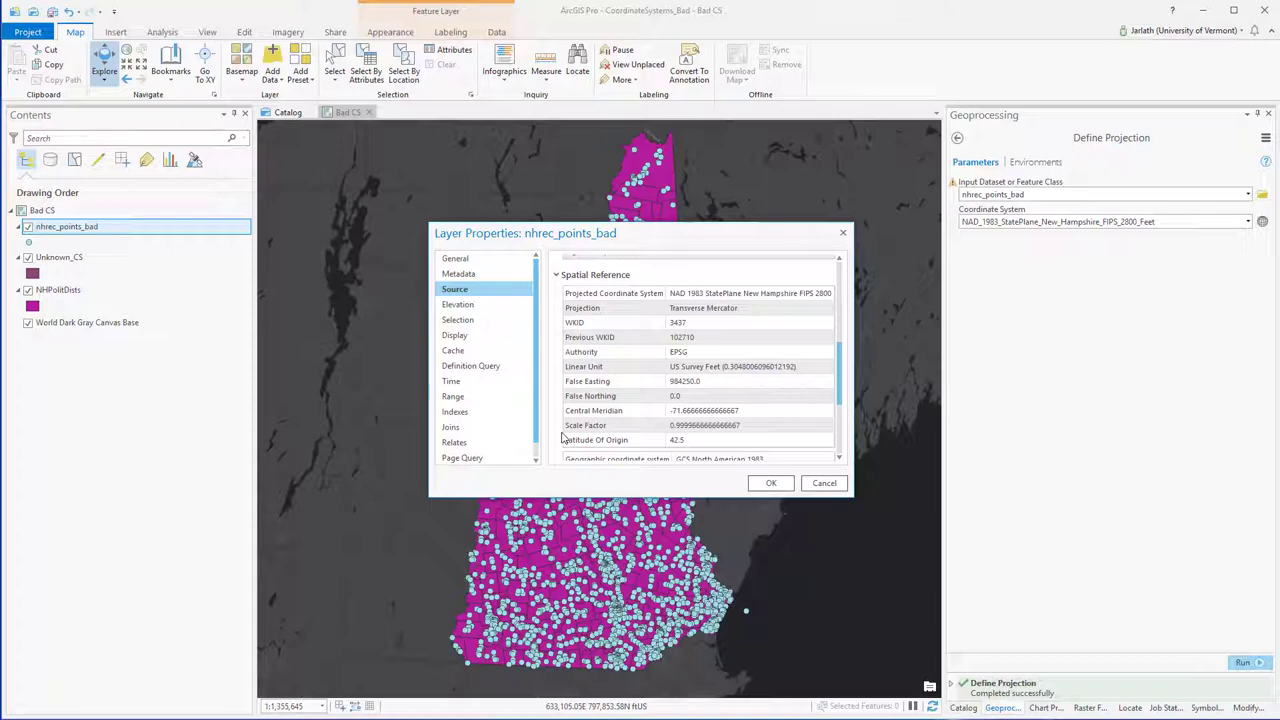
click(771, 483)
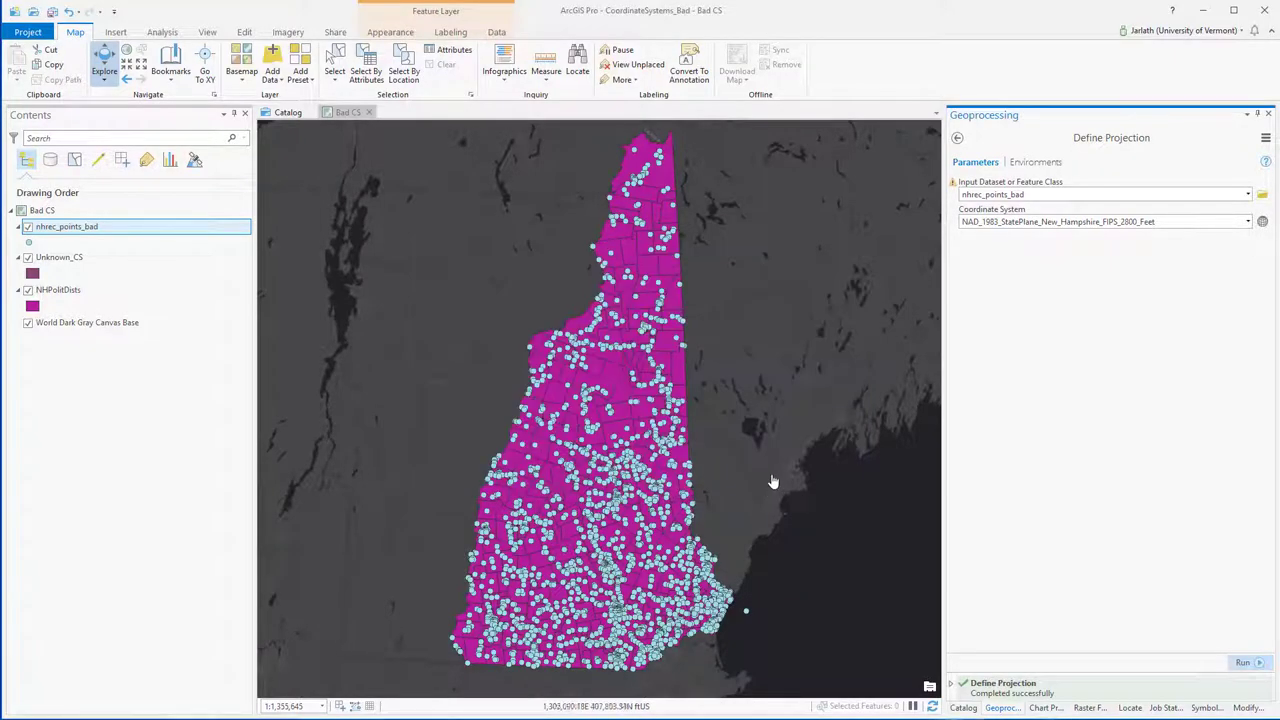